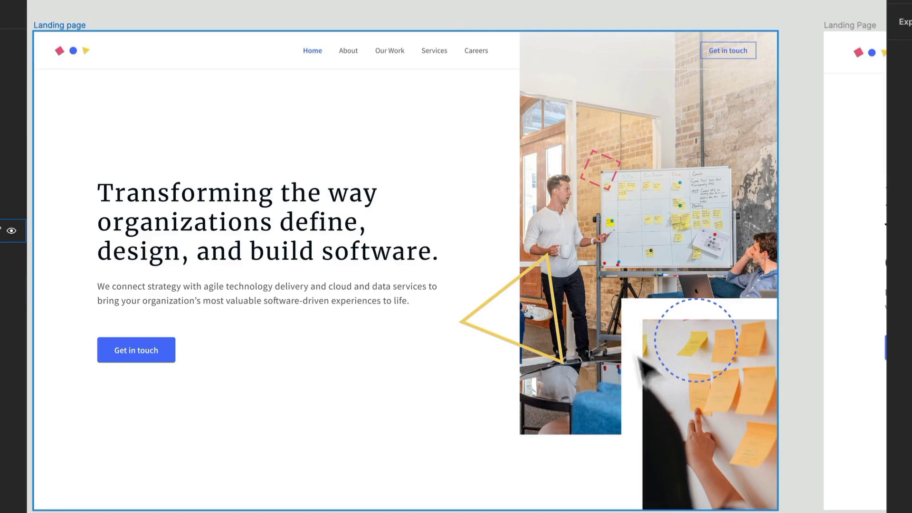
# - Copy the header's logo group into the Imagery frame and place it over the laptop screen at about X 26, Y 357
pyautogui.moveTo(699, 361); pyautogui.dragTo(36, 340)
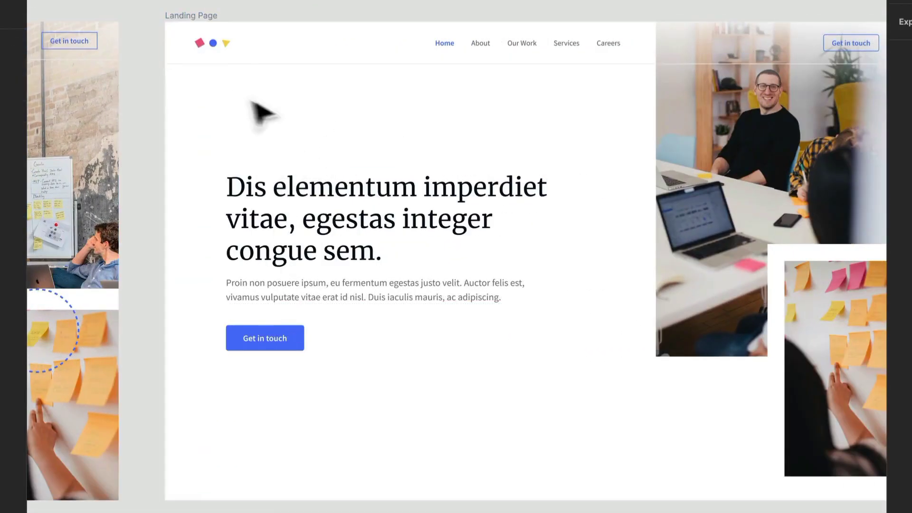
pyautogui.scroll(3, 258, 37)
pyautogui.click(185, 46)
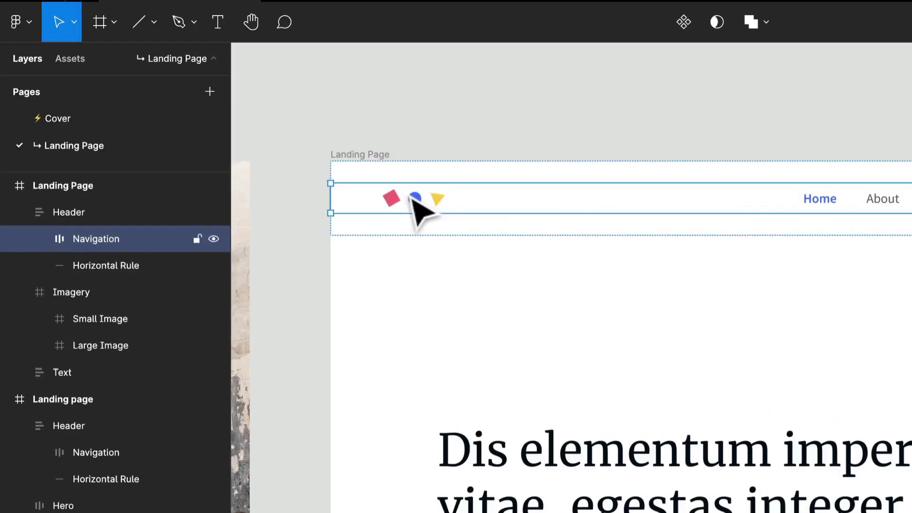
pyautogui.click(189, 54)
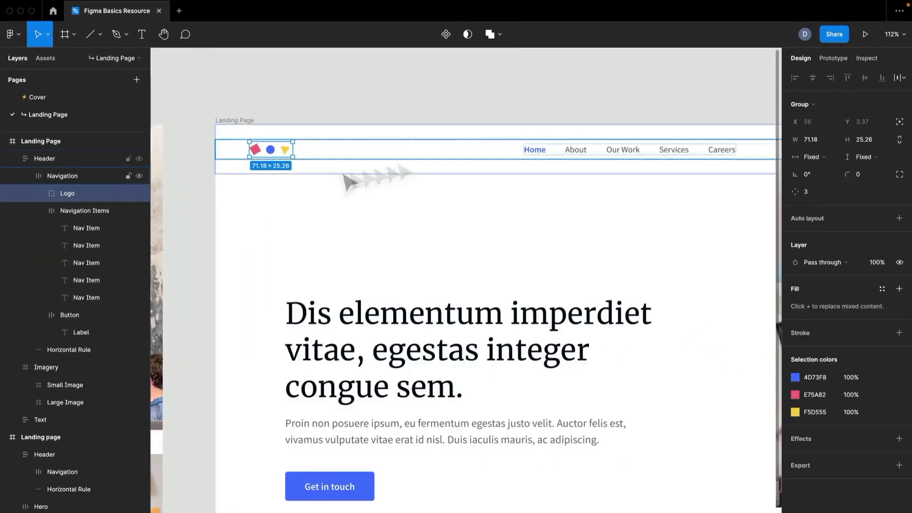
pyautogui.hscroll(10, 347, 291)
pyautogui.scroll(-3, 346, 292)
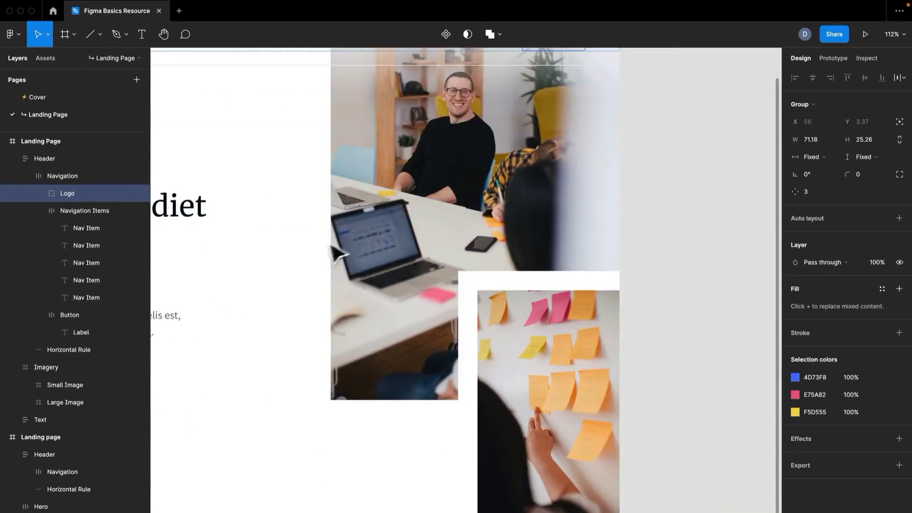
pyautogui.click(398, 245)
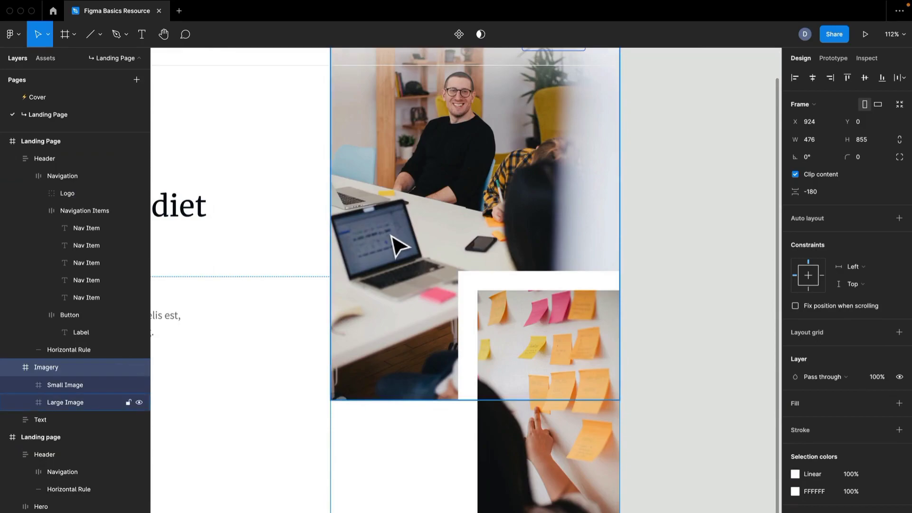
pyautogui.press('super+v')
pyautogui.scroll(2, 406, 307)
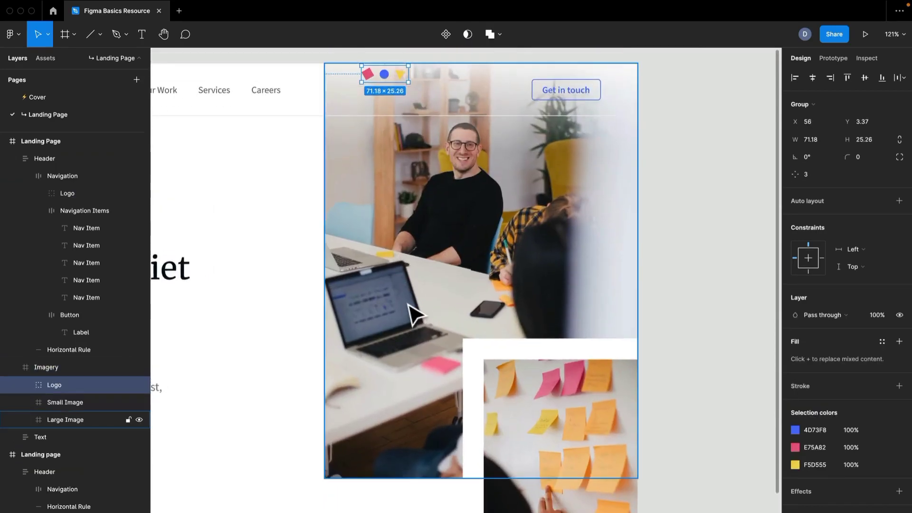
pyautogui.hotkey('shift', 'Down')
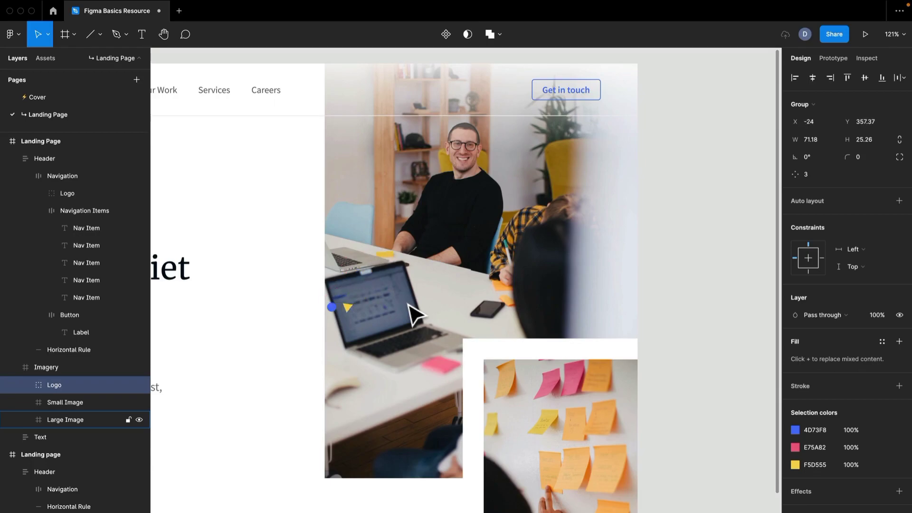
# - Turn off content clipping for the Imagery frame
pyautogui.click(470, 268)
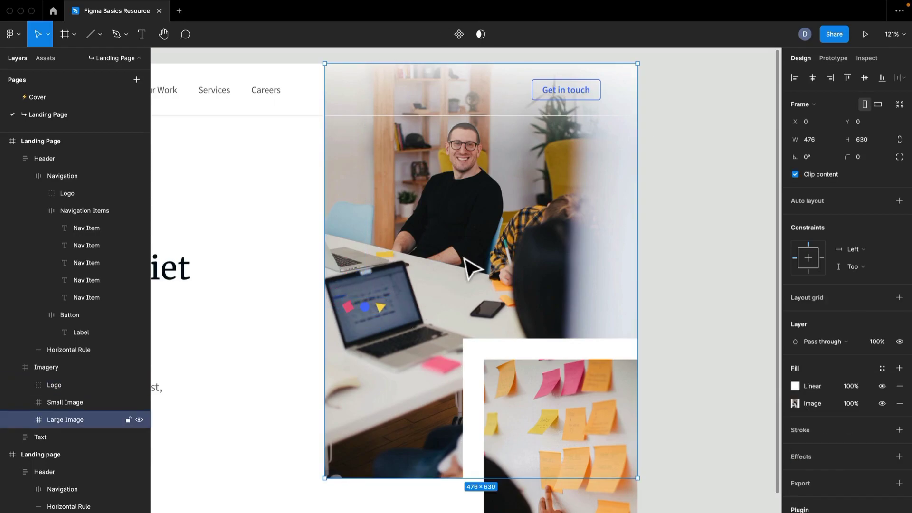
pyautogui.click(46, 367)
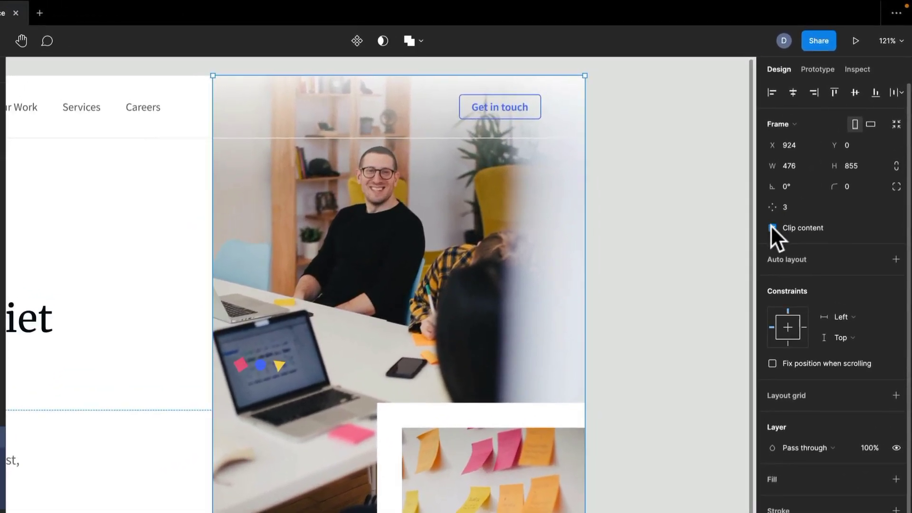
pyautogui.click(772, 228)
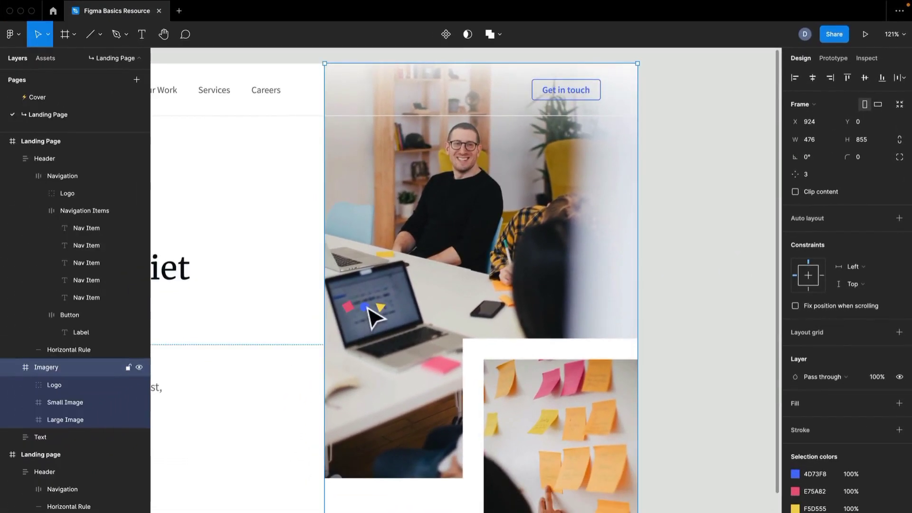
# - Ungroup the copied logo in the Imagery frame into separate triangle, circle and square shapes
pyautogui.click(91, 389)
pyautogui.keyDown('ctrl'); pyautogui.scroll(5, 373, 340); pyautogui.keyUp('ctrl')
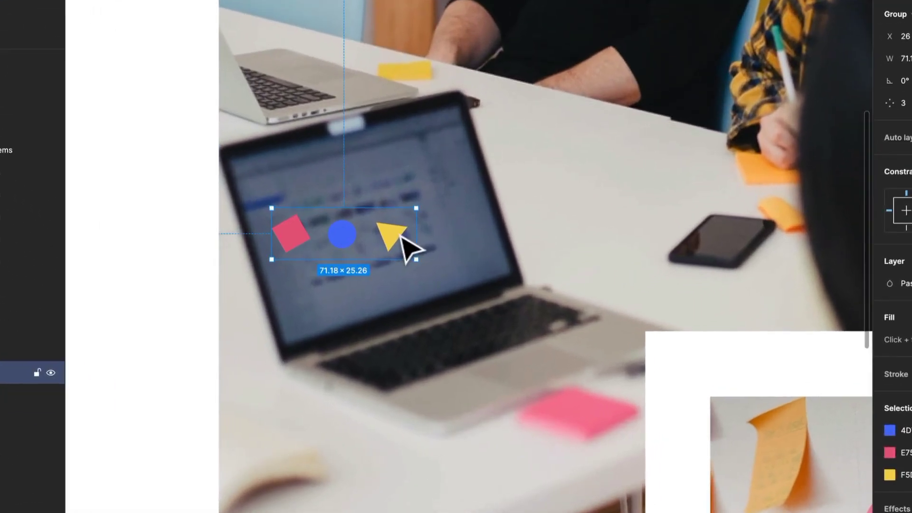
pyautogui.rightClick(411, 274)
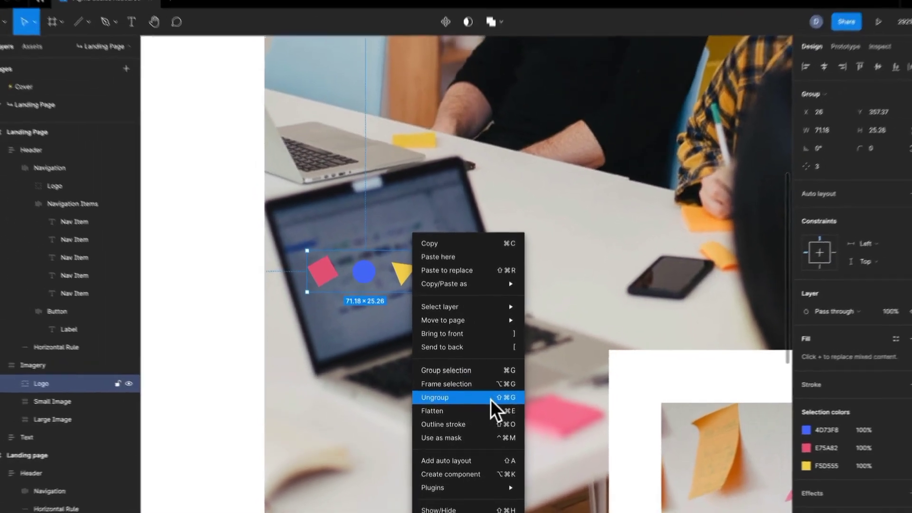
pyautogui.click(521, 398)
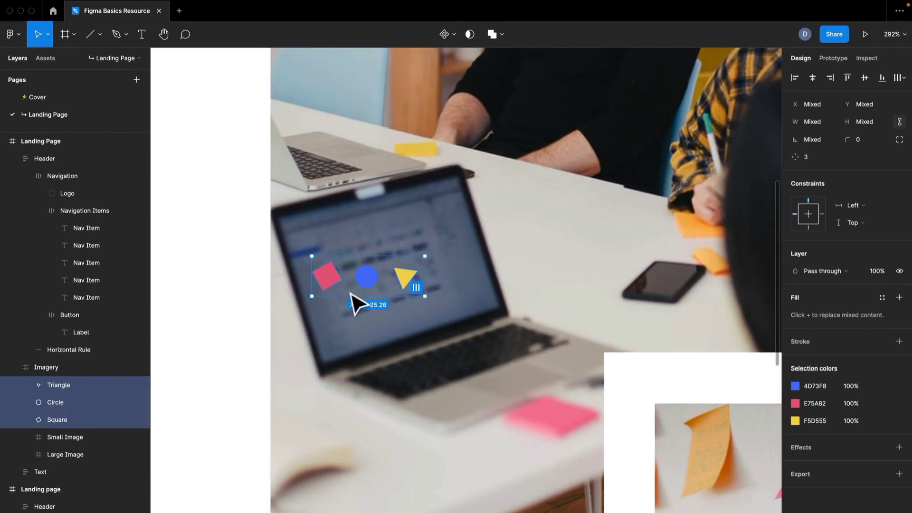
# - Examine how the outlined square, triangle and circle decorate the images in the finished landing page design
pyautogui.scroll(-10, 354, 302)
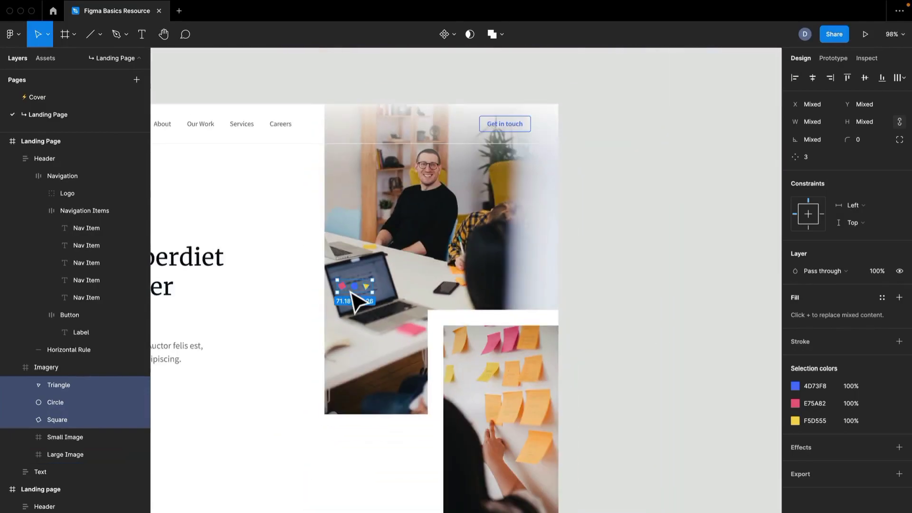
pyautogui.moveTo(245, 378); pyautogui.dragTo(751, 325)
pyautogui.moveTo(323, 328); pyautogui.dragTo(639, 322)
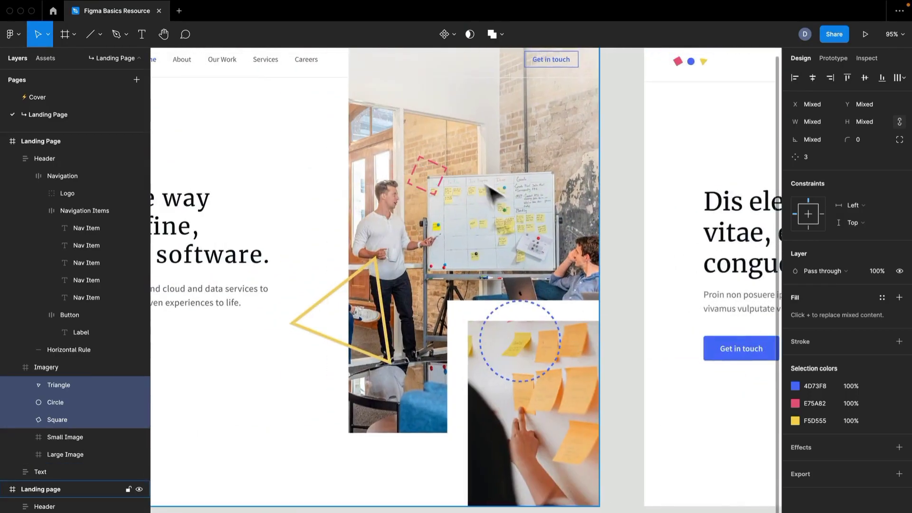
pyautogui.scroll(1, 477, 159)
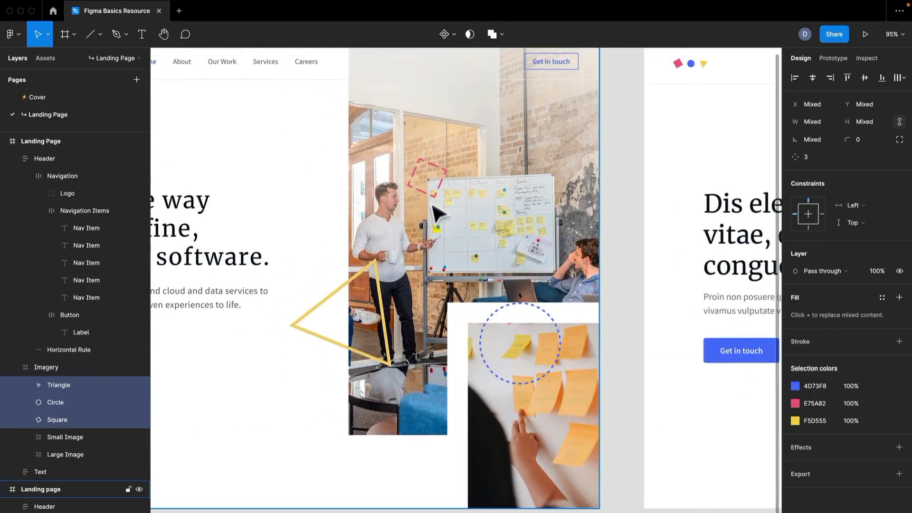
pyautogui.moveTo(692, 367); pyautogui.dragTo(151, 307)
pyautogui.moveTo(550, 305); pyautogui.dragTo(285, 333)
pyautogui.scroll(8, 412, 230)
pyautogui.scroll(-10, 411, 230)
pyautogui.scroll(8, 402, 230)
pyautogui.moveTo(402, 229); pyautogui.dragTo(278, 369)
pyautogui.scroll(-2, 332, 326)
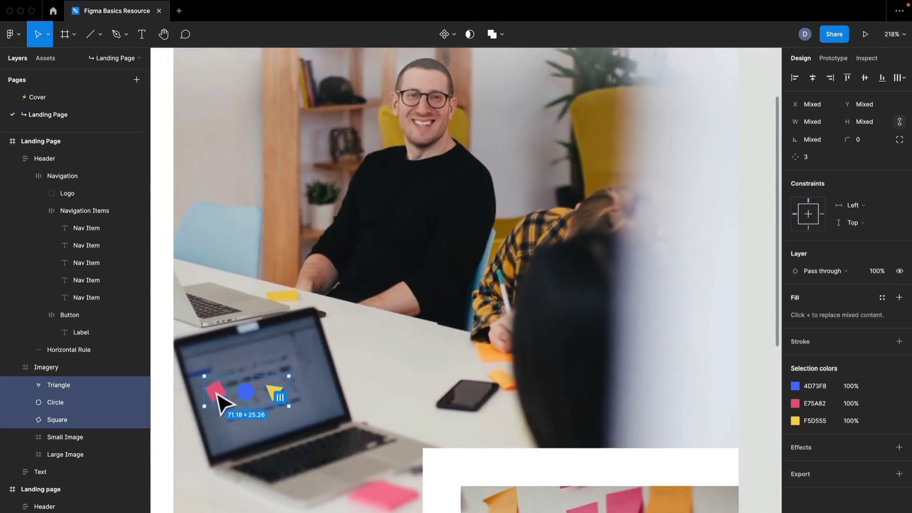
# - Move the pink square over the seated man's head and enlarge it to about 113 × 113
pyautogui.click(218, 397)
pyautogui.moveTo(219, 401); pyautogui.dragTo(423, 161)
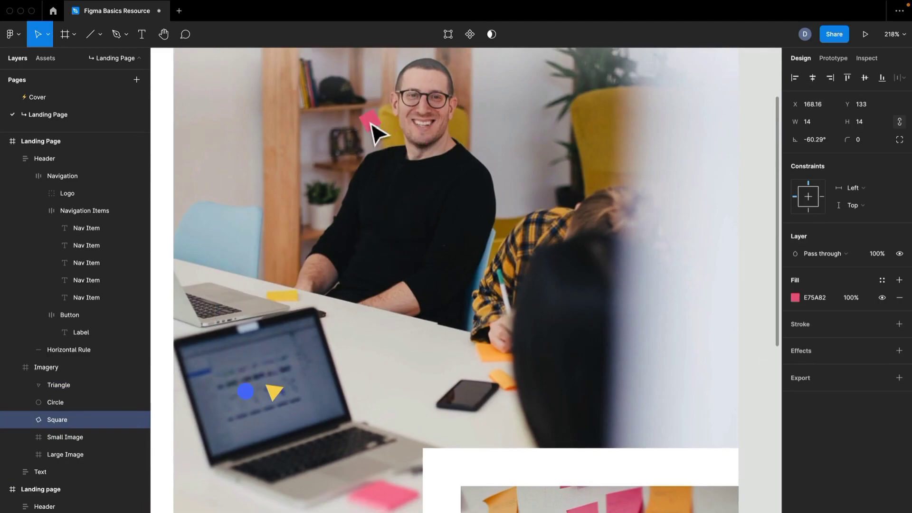
pyautogui.moveTo(383, 124); pyautogui.dragTo(605, 184)
pyautogui.moveTo(526, 186); pyautogui.dragTo(475, 257)
pyautogui.scroll(-4, 478, 166)
pyautogui.scroll(2, 478, 168)
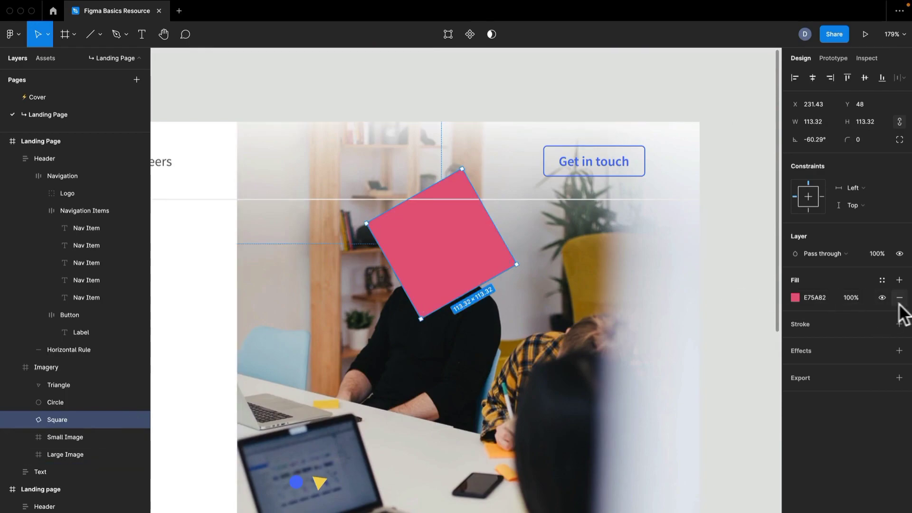
# - Give the square an E75A82 stroke with a weight of 4 and remove its fill
pyautogui.click(900, 324)
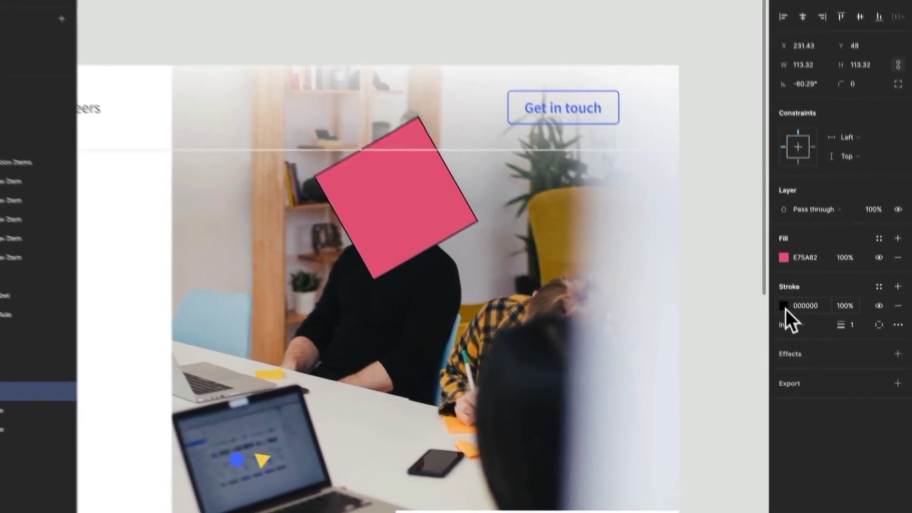
pyautogui.click(795, 341)
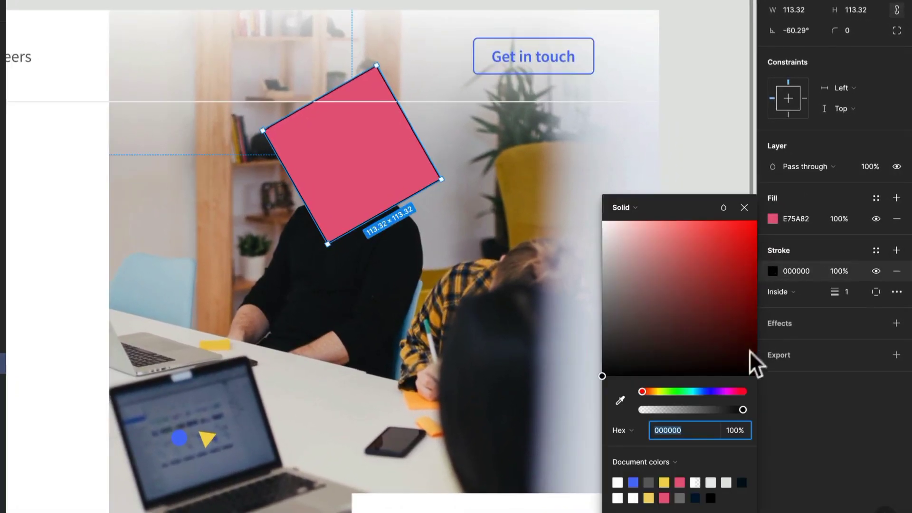
pyautogui.click(688, 477)
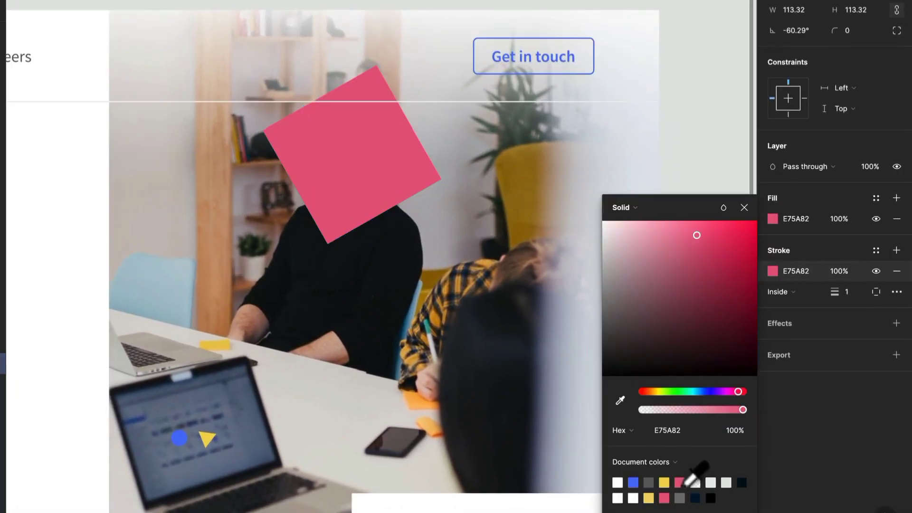
pyautogui.click(897, 219)
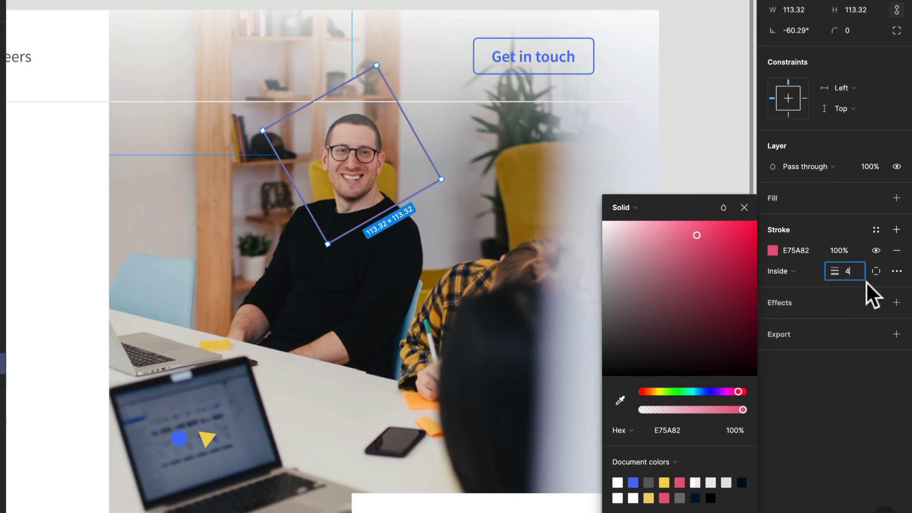
pyautogui.write('4')
pyautogui.press('Return')
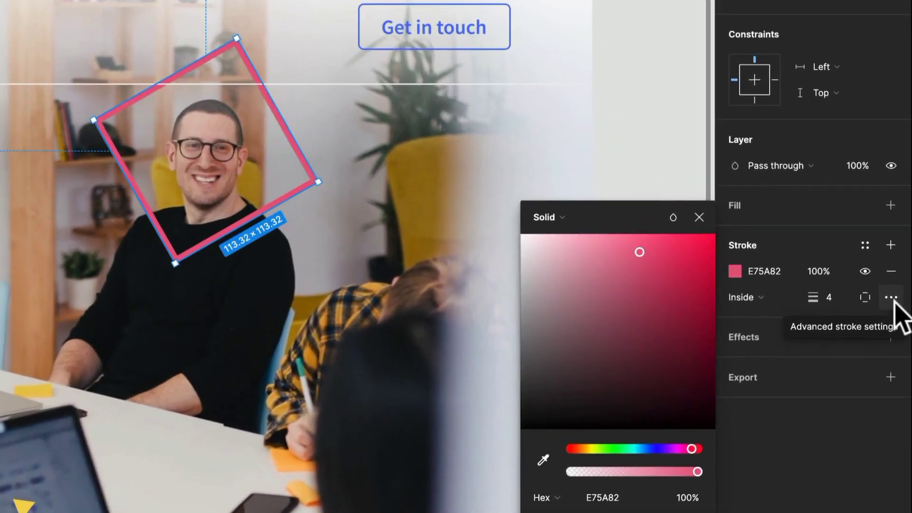
# - Try limiting the square's stroke to its top side, and set it back to all sides
pyautogui.click(866, 297)
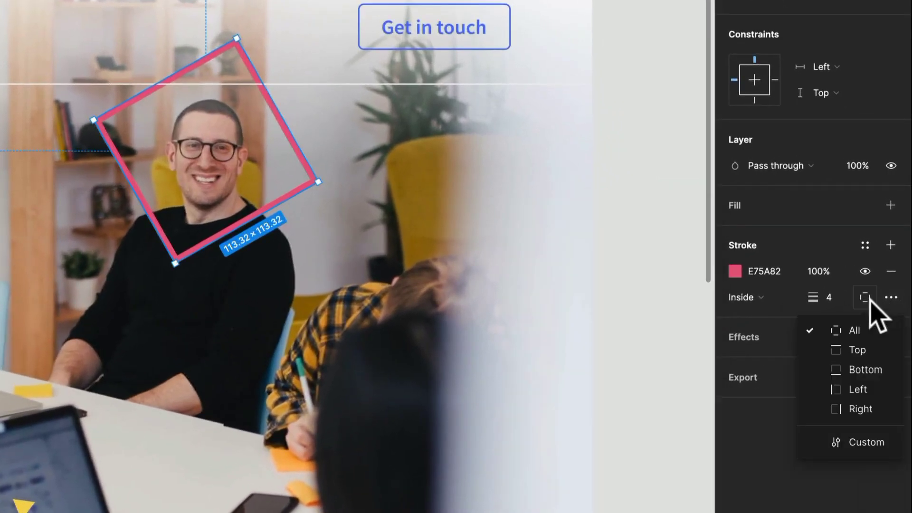
pyautogui.click(859, 350)
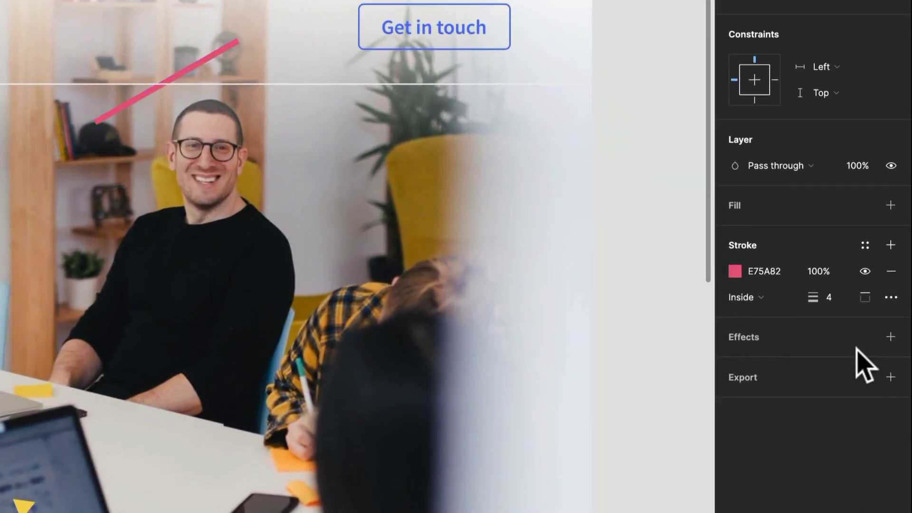
pyautogui.click(866, 298)
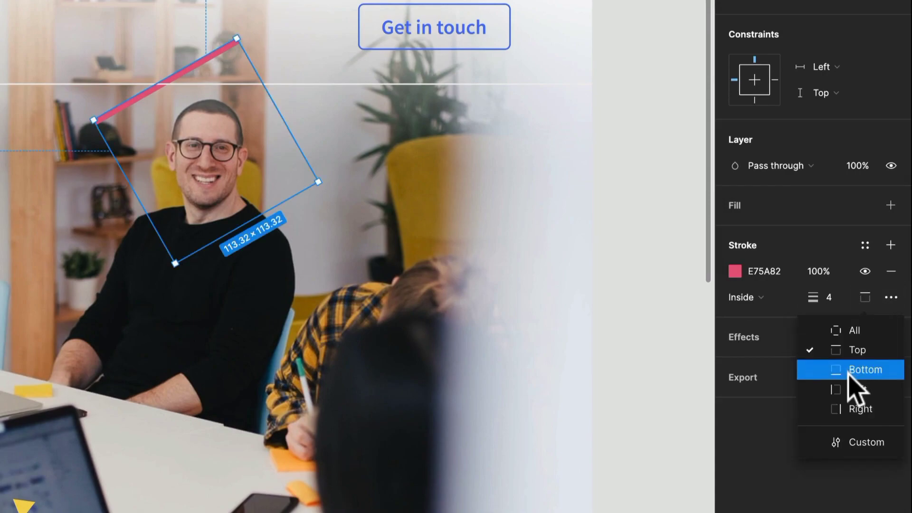
pyautogui.click(857, 330)
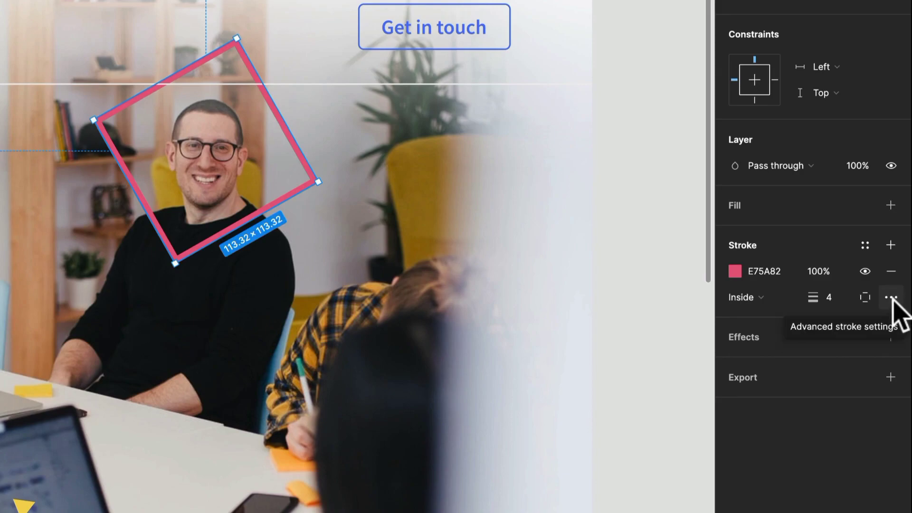
# - Change the square's stroke style to Dash with a dash length of 30
pyautogui.click(891, 298)
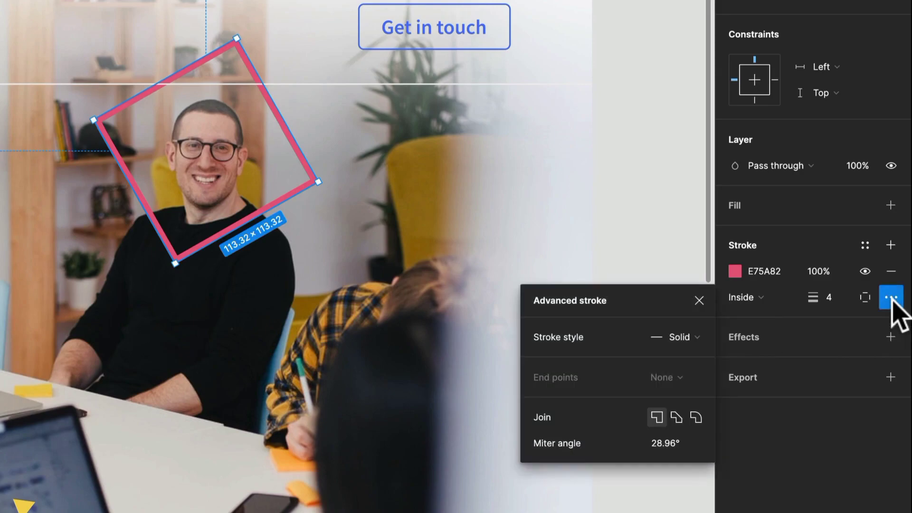
pyautogui.click(698, 339)
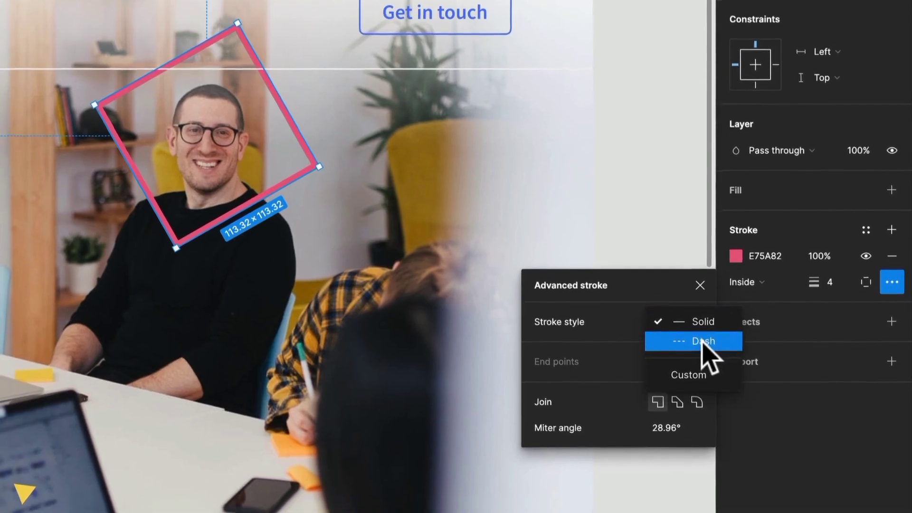
pyautogui.click(703, 357)
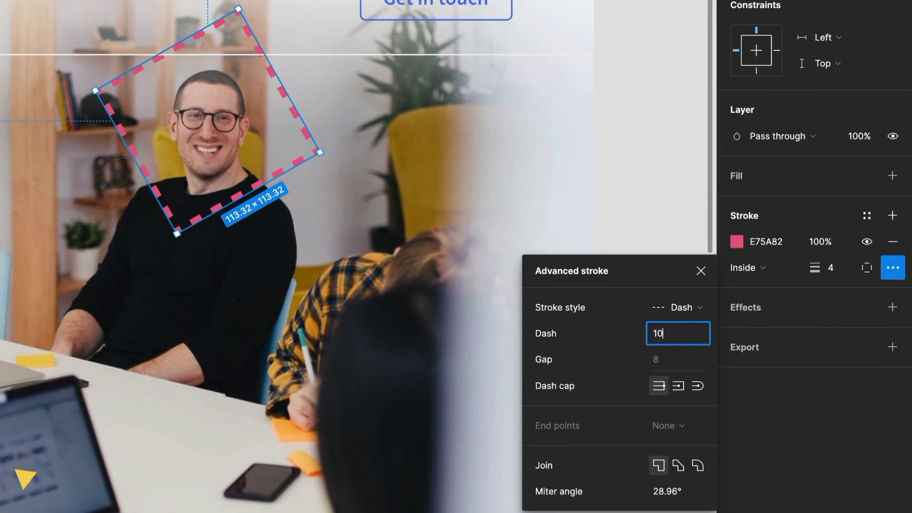
pyautogui.press('Return')
pyautogui.click(679, 330)
pyautogui.write('30')
pyautogui.press('Return')
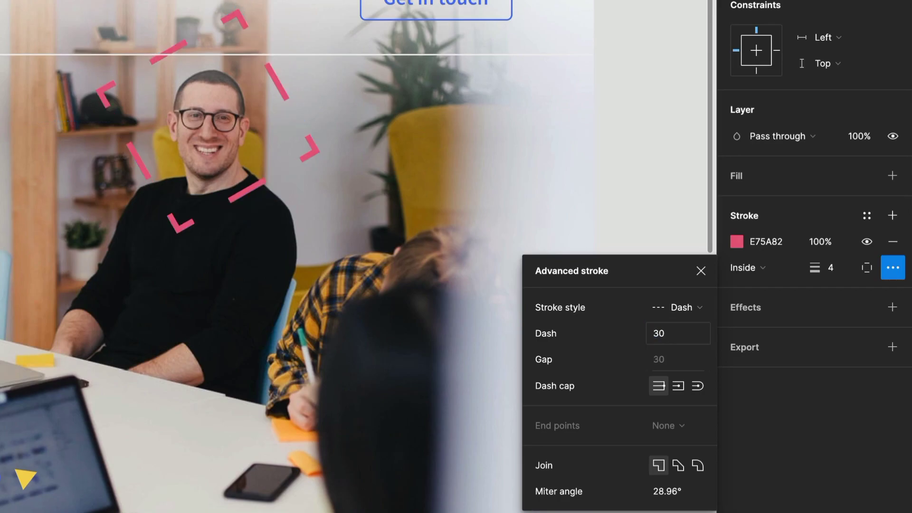
pyautogui.click(671, 334)
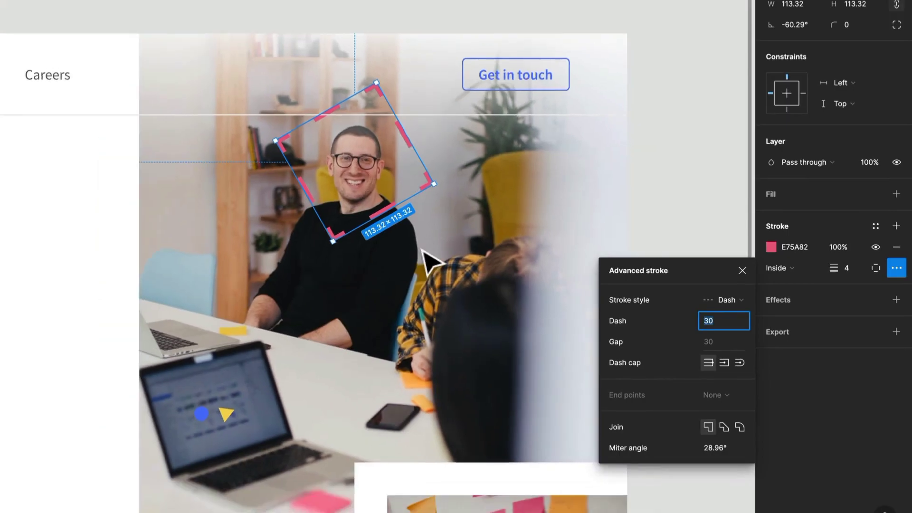
pyautogui.click(476, 37)
# - Move the blue circle from the laptop onto the sticky-note photo and enlarge it to about 138 × 138
pyautogui.scroll(-4, 542, 83)
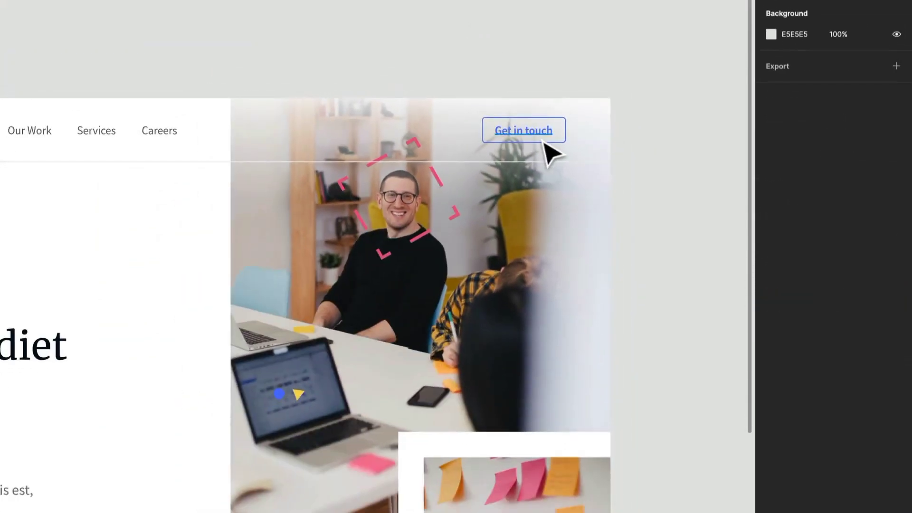
pyautogui.scroll(-5, 454, 290)
pyautogui.hscroll(-5, 454, 290)
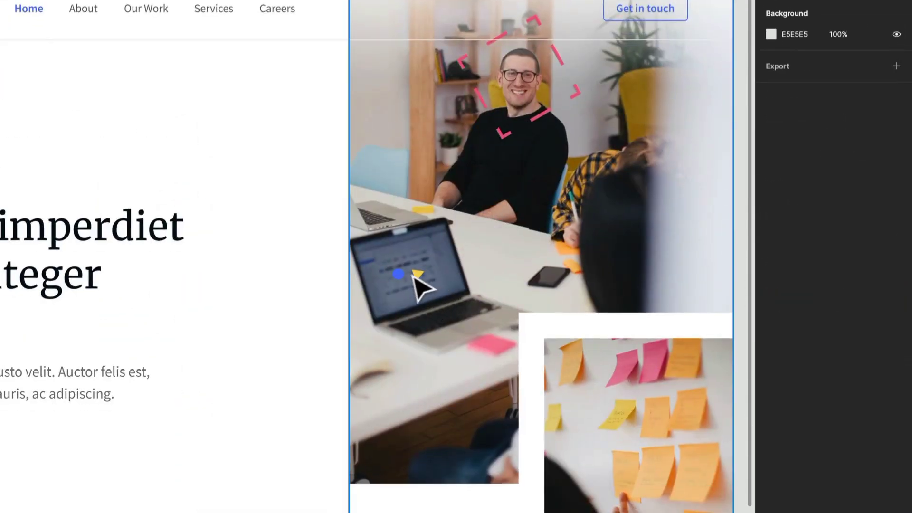
pyautogui.click(401, 277)
pyautogui.moveTo(403, 281); pyautogui.dragTo(660, 441)
pyautogui.scroll(2, 650, 437)
pyautogui.moveTo(651, 343); pyautogui.dragTo(515, 297)
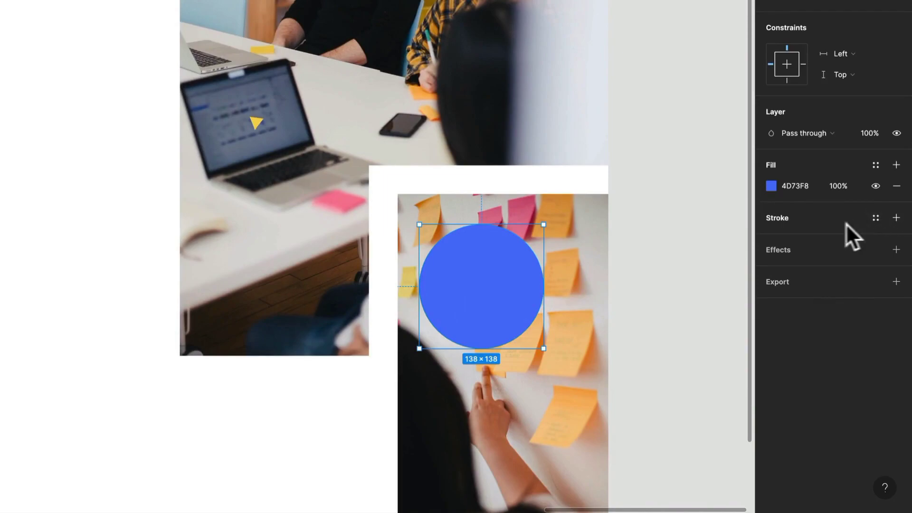
# - Give the circle a 4D73F8 stroke with a weight of 2 and remove its fill
pyautogui.click(792, 218)
pyautogui.click(771, 239)
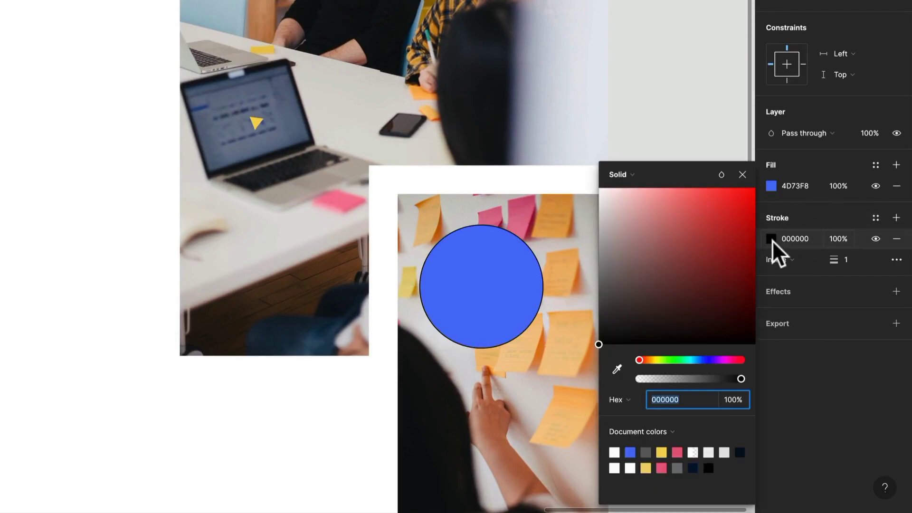
pyautogui.click(630, 452)
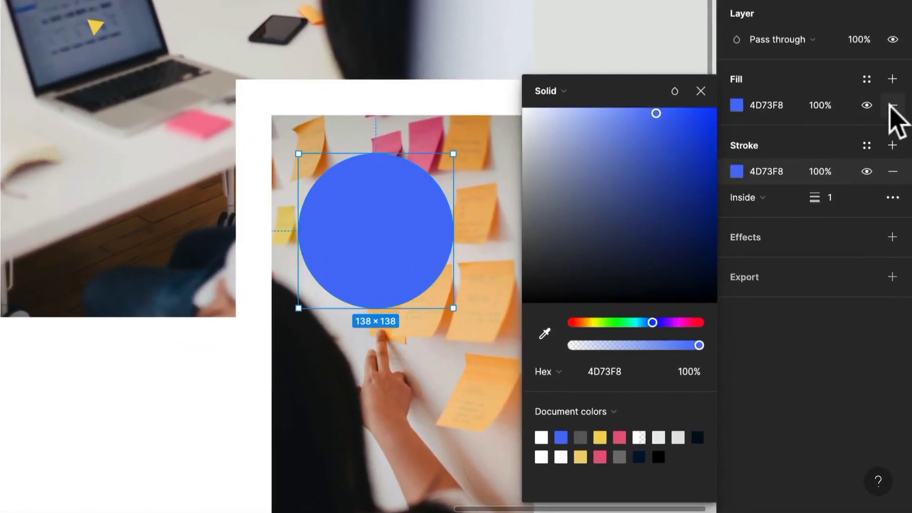
pyautogui.click(892, 105)
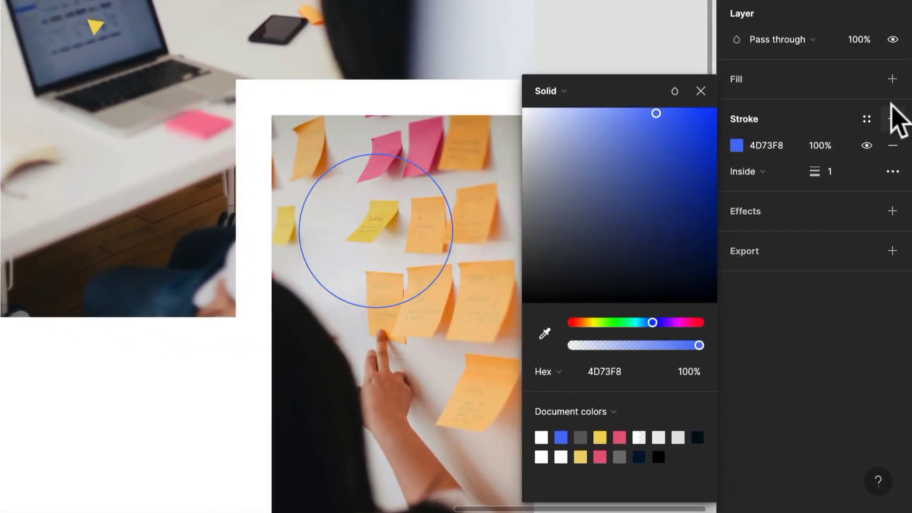
pyautogui.click(844, 170)
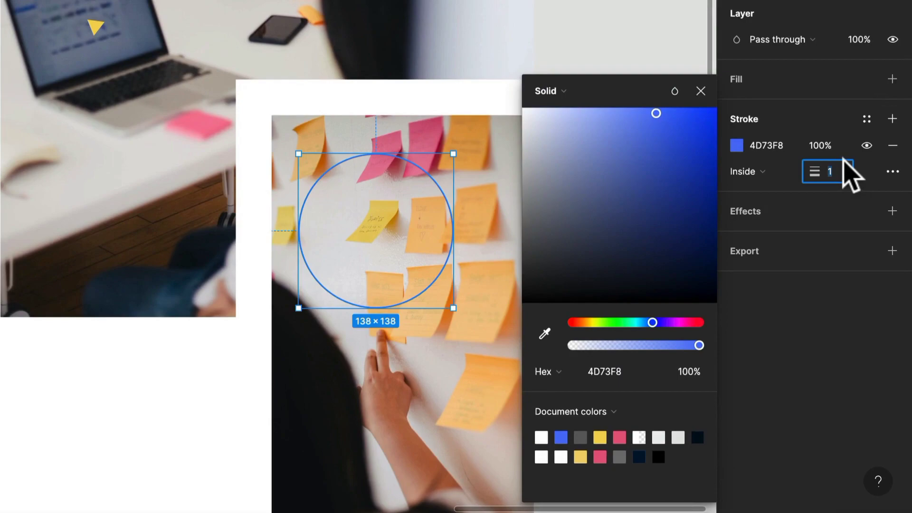
pyautogui.write('2')
pyautogui.press('Return')
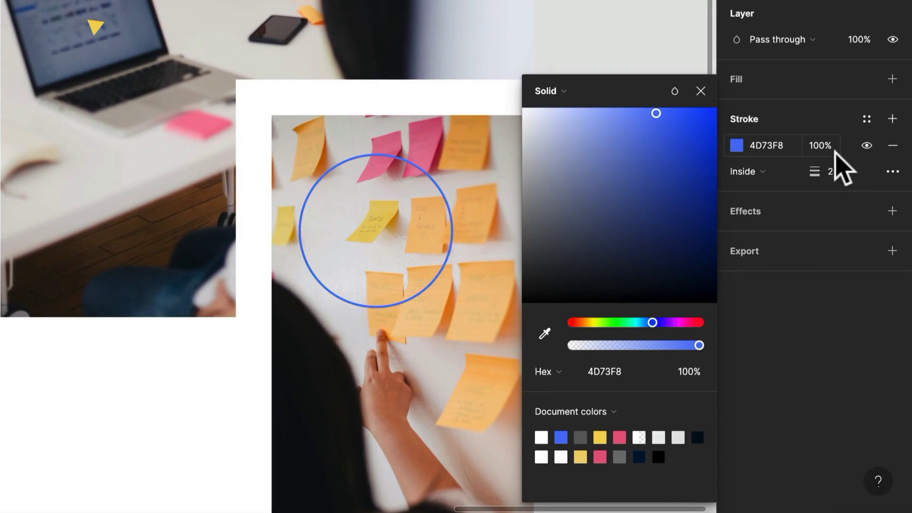
# - Change the circle's stroke style to Dash with a dash length of 4 and a round join
pyautogui.click(900, 173)
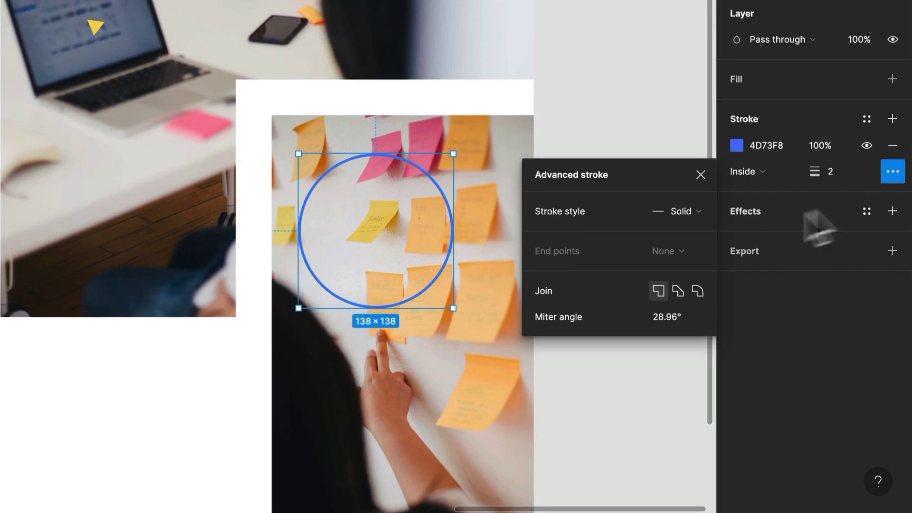
pyautogui.click(704, 212)
pyautogui.click(703, 233)
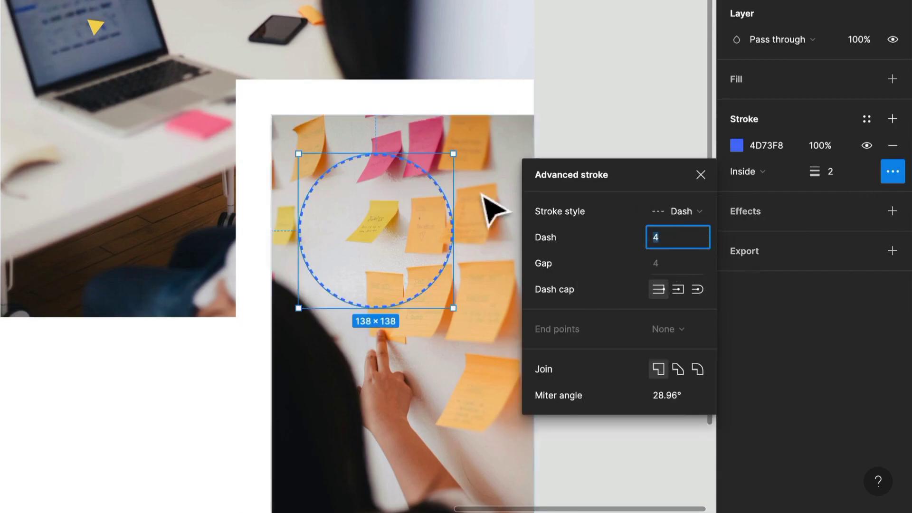
pyautogui.scroll(5, 457, 199)
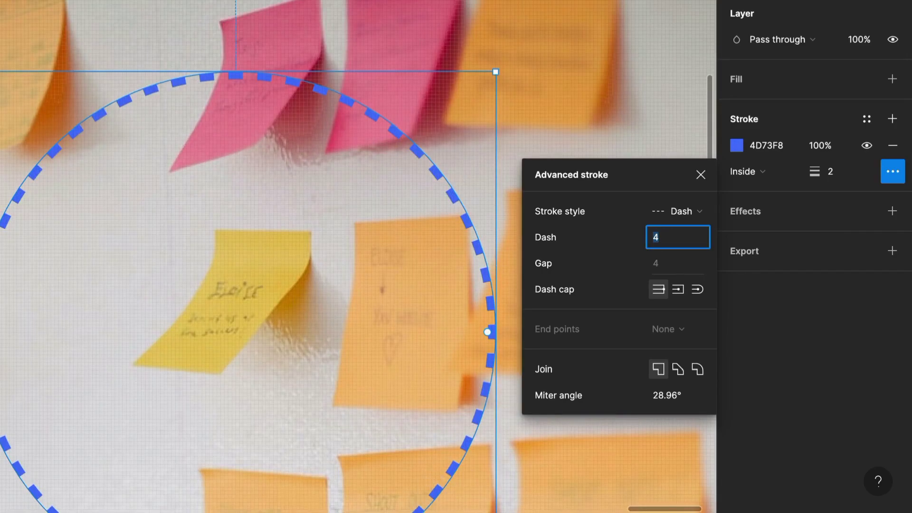
pyautogui.scroll(-5, 120, 129)
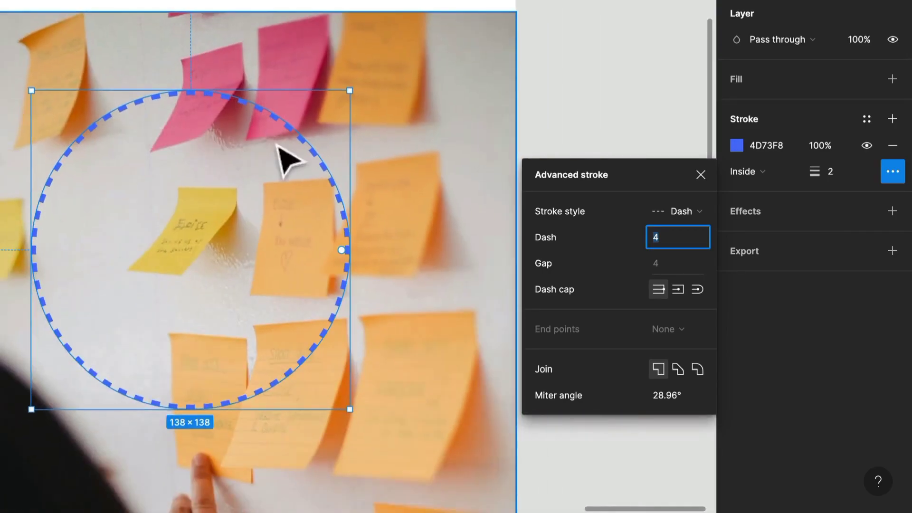
pyautogui.click(696, 369)
# - Give the circle's dashes round caps and set the stroke position to Center
pyautogui.scroll(5, 344, 198)
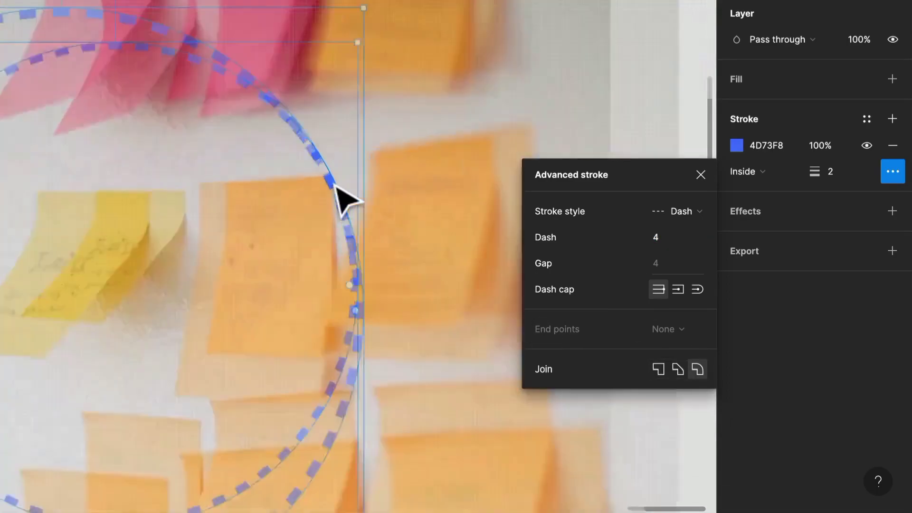
pyautogui.doubleClick(333, 186)
pyautogui.click(333, 187)
pyautogui.click(697, 374)
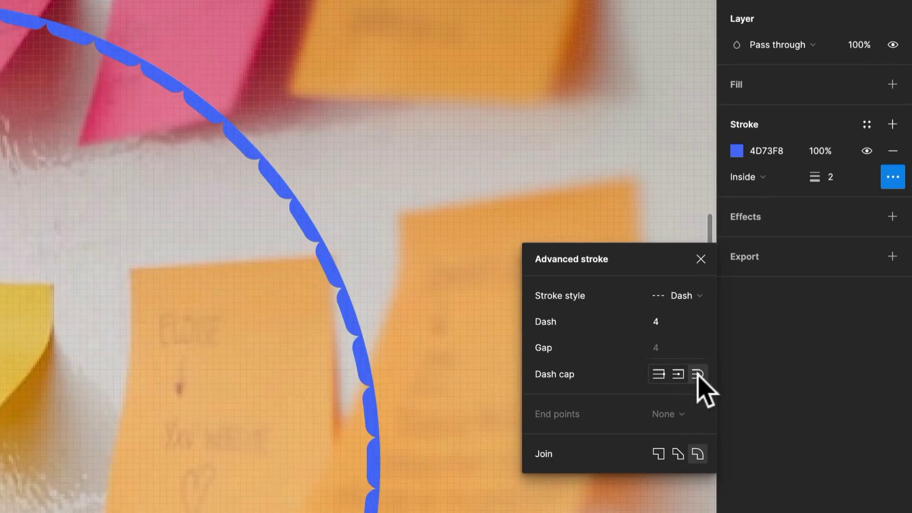
pyautogui.click(761, 178)
pyautogui.click(772, 158)
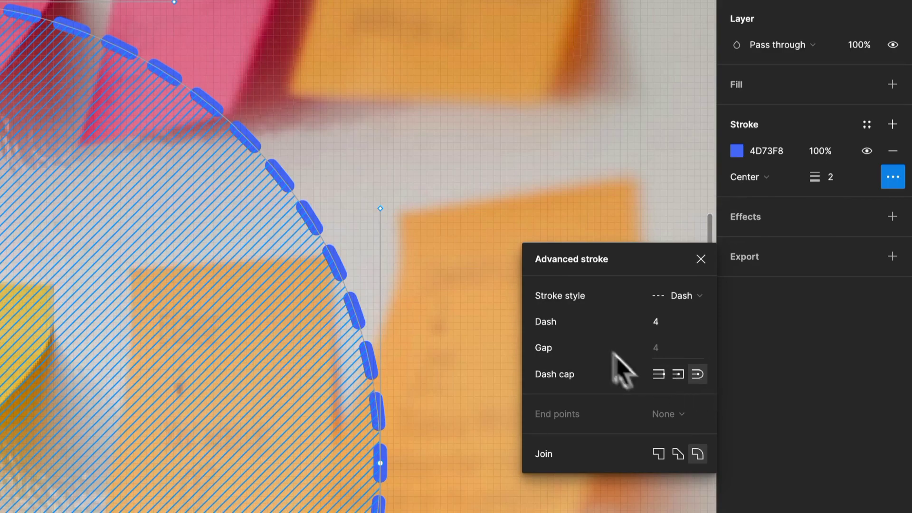
pyautogui.scroll(-5, 425, 209)
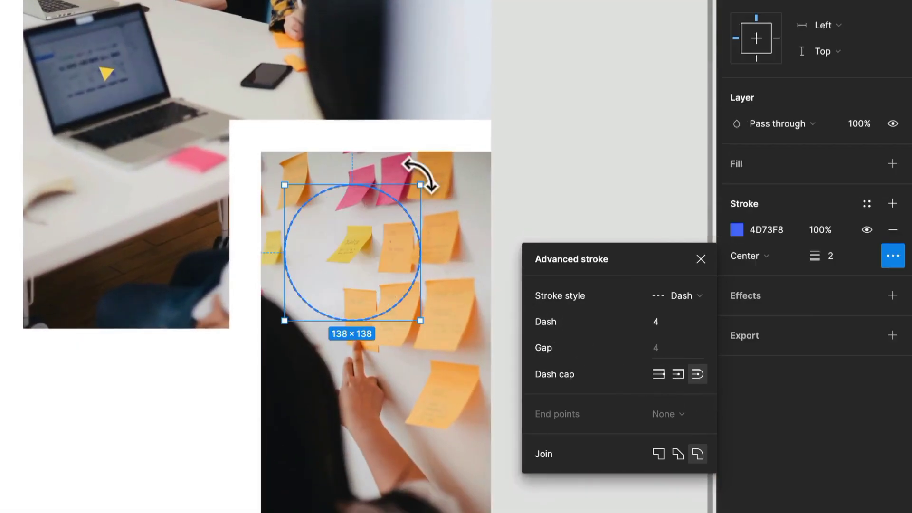
# - Move the yellow triangle to the laptop's lower edge, rotate it to 11.54°, and enlarge it to about 255 × 255
pyautogui.click(427, 188)
pyautogui.scroll(5, 427, 187)
pyautogui.scroll(-6, 415, 175)
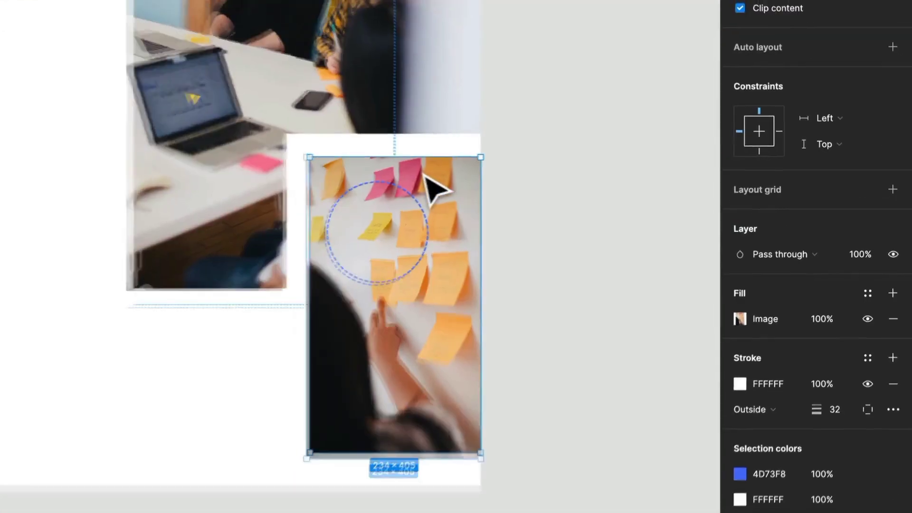
pyautogui.hscroll(-2, 414, 174)
pyautogui.scroll(1, 409, 172)
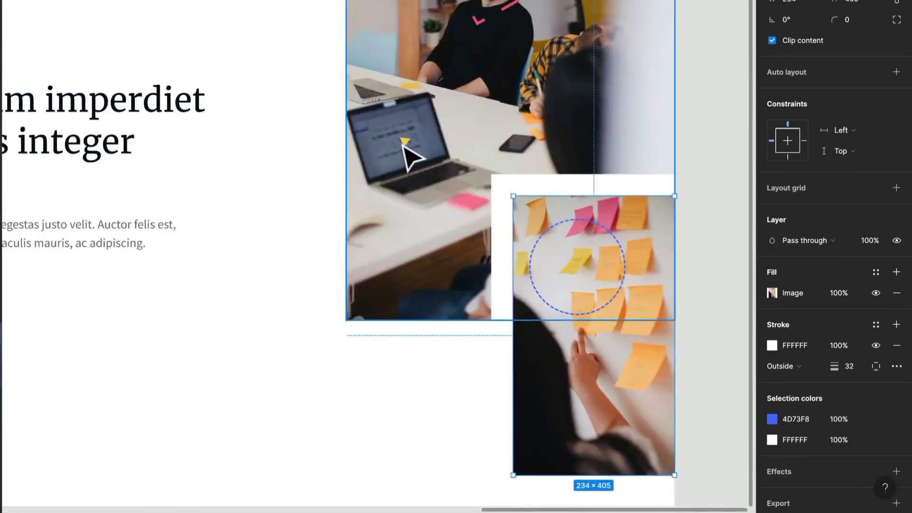
pyautogui.scroll(2, 404, 145)
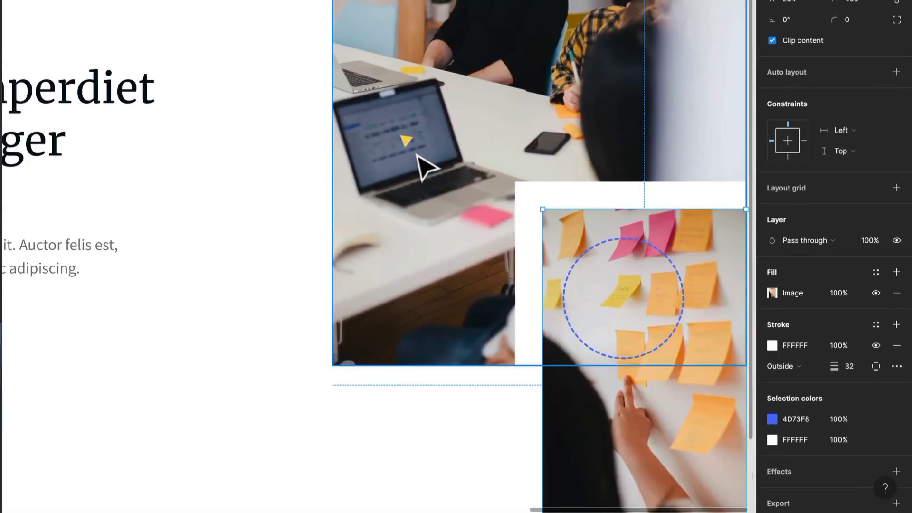
pyautogui.click(408, 145)
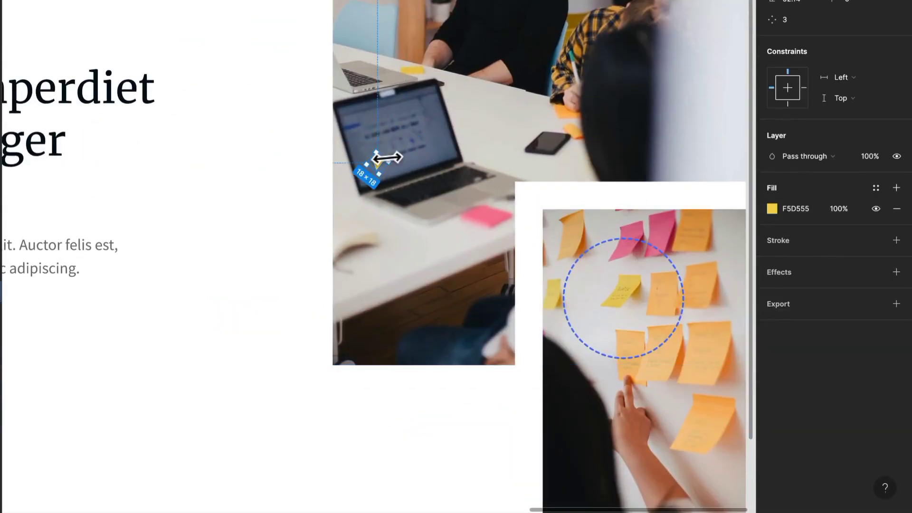
pyautogui.moveTo(405, 196); pyautogui.dragTo(406, 187)
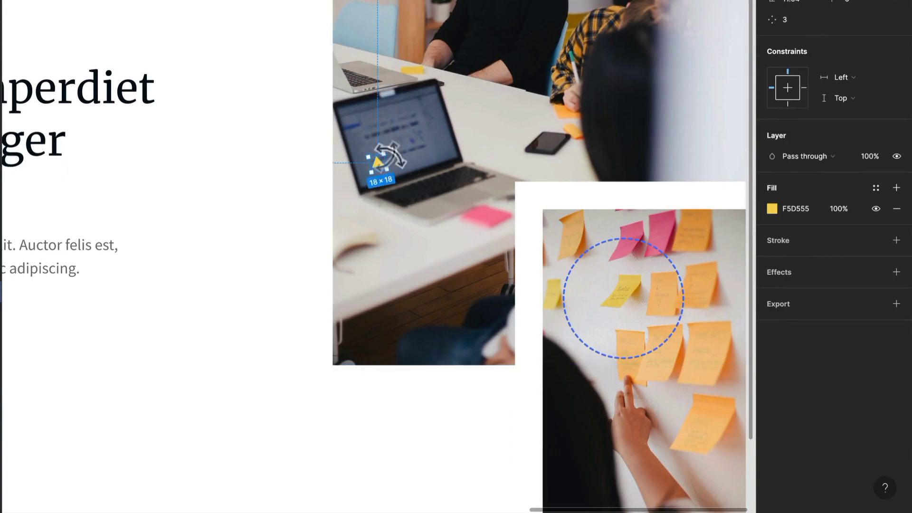
pyautogui.moveTo(386, 156); pyautogui.dragTo(552, 72)
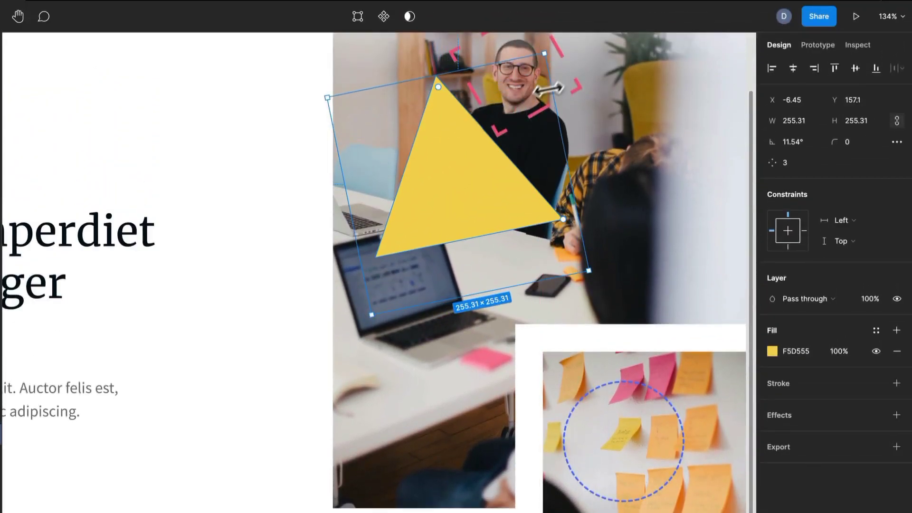
# - Move the triangle across the large photo's left edge, beside the laptop, and rotate it to about -10°
pyautogui.scroll(-1, 489, 208)
pyautogui.moveTo(485, 216); pyautogui.dragTo(397, 299)
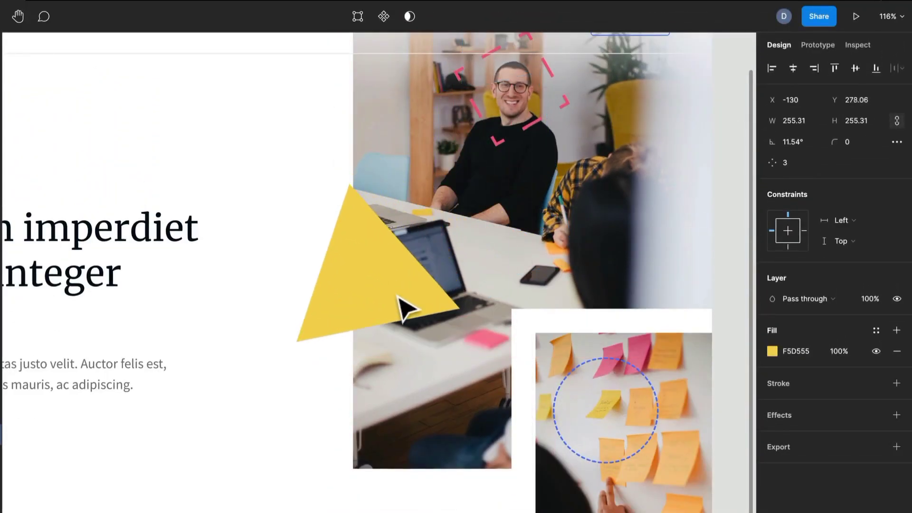
pyautogui.moveTo(485, 361); pyautogui.dragTo(449, 408)
pyautogui.moveTo(379, 296); pyautogui.dragTo(391, 362)
pyautogui.scroll(-2, 373, 327)
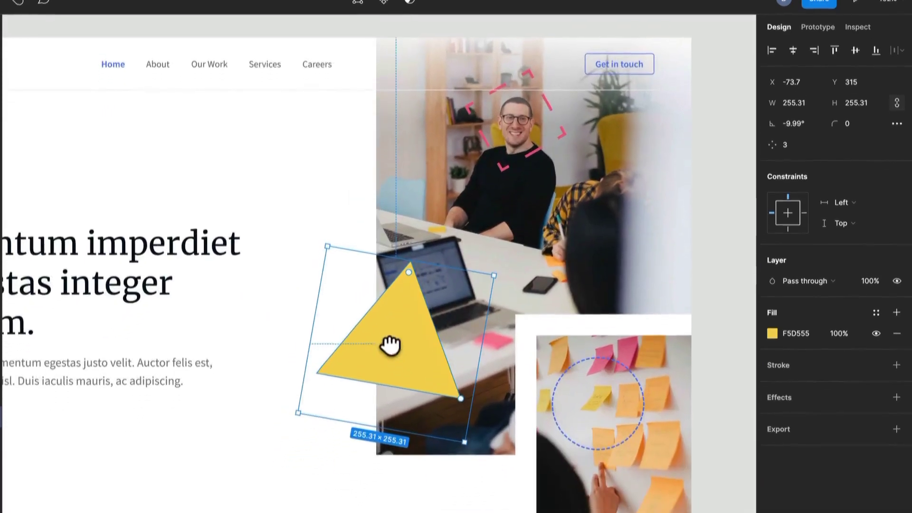
# - Move the Circle layer out of Small Image to just above it in Imagery, and enlarge the circle to 220 × 220
pyautogui.click(653, 363)
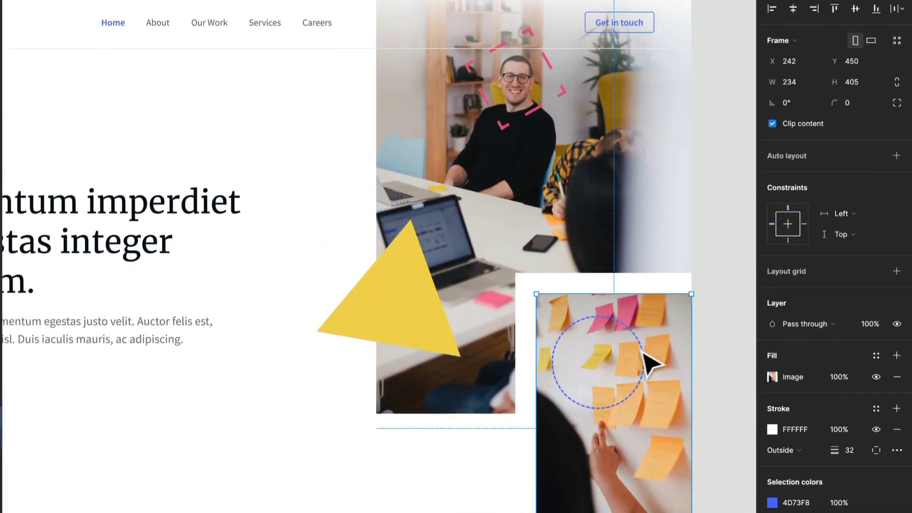
pyautogui.click(646, 357)
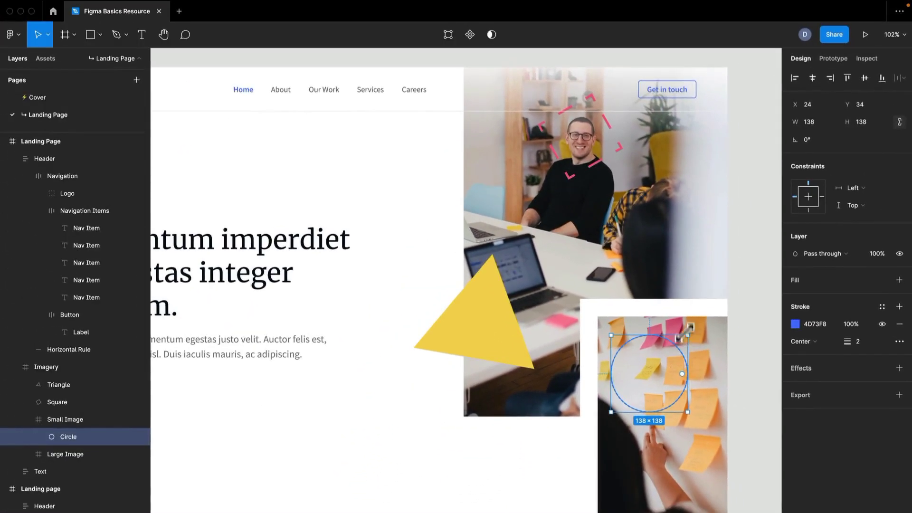
pyautogui.moveTo(101, 442); pyautogui.dragTo(119, 418)
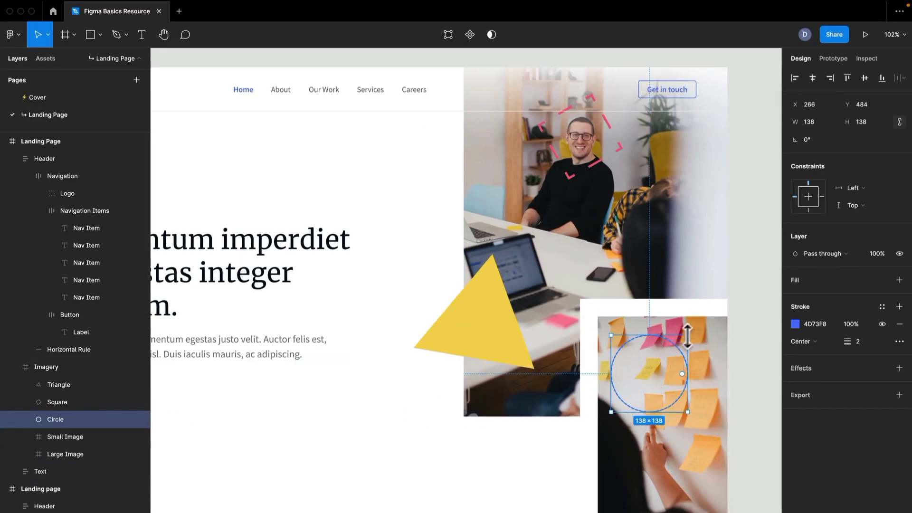
pyautogui.moveTo(690, 335); pyautogui.dragTo(709, 315)
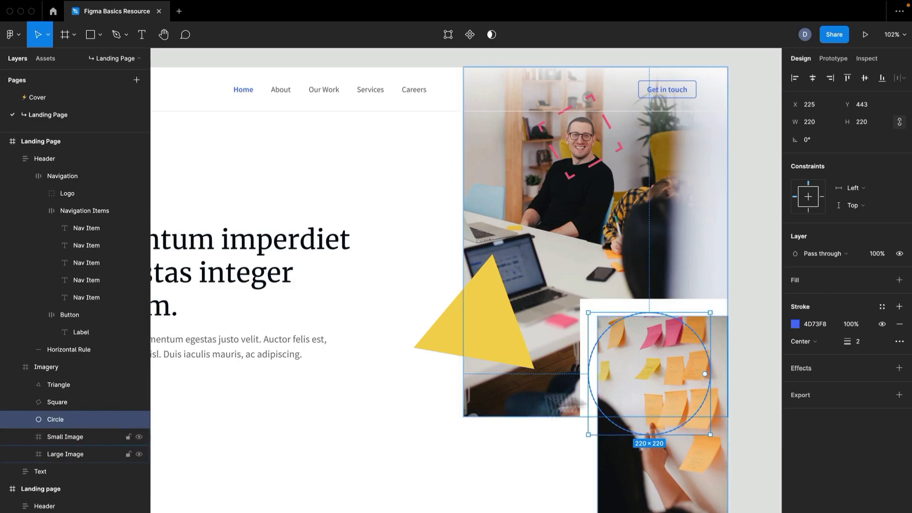
# - Give the triangle an F5D555 stroke with a weight of 10 and remove its fill
pyautogui.moveTo(480, 406); pyautogui.dragTo(578, 356)
pyautogui.scroll(2, 563, 281)
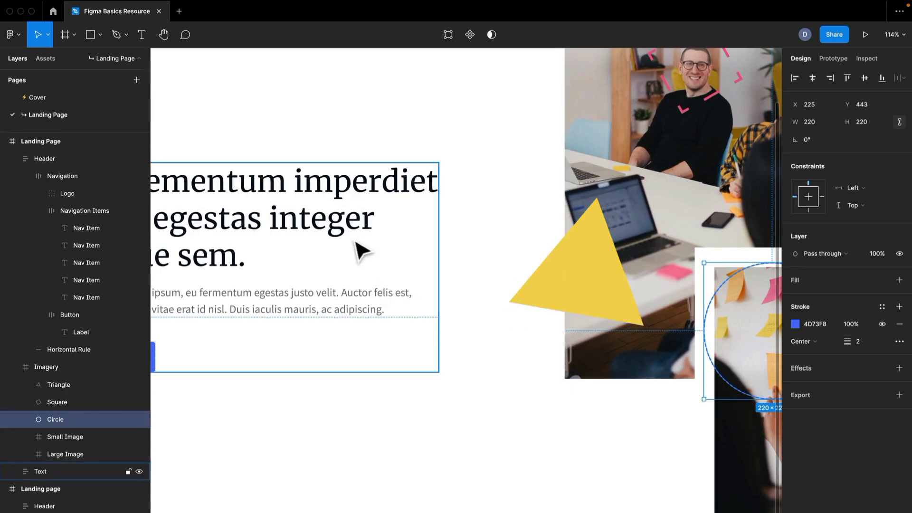
pyautogui.scroll(-2, 425, 251)
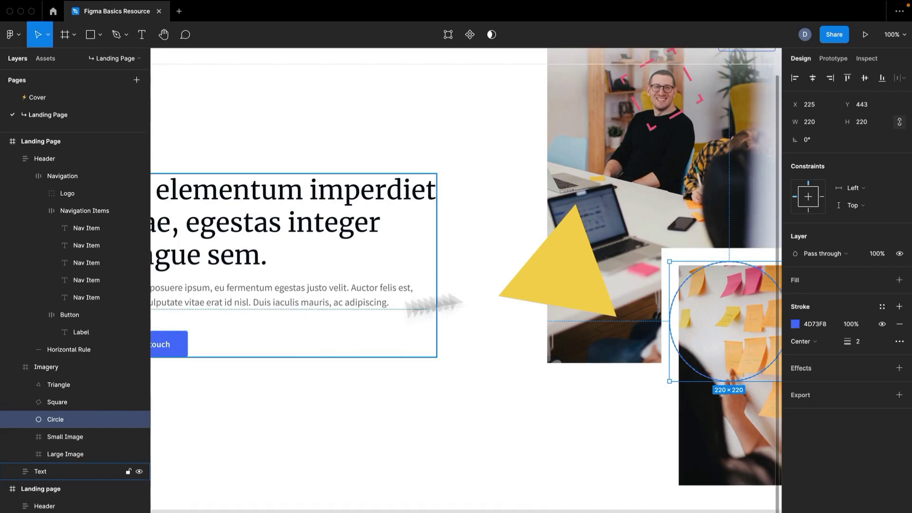
pyautogui.click(584, 282)
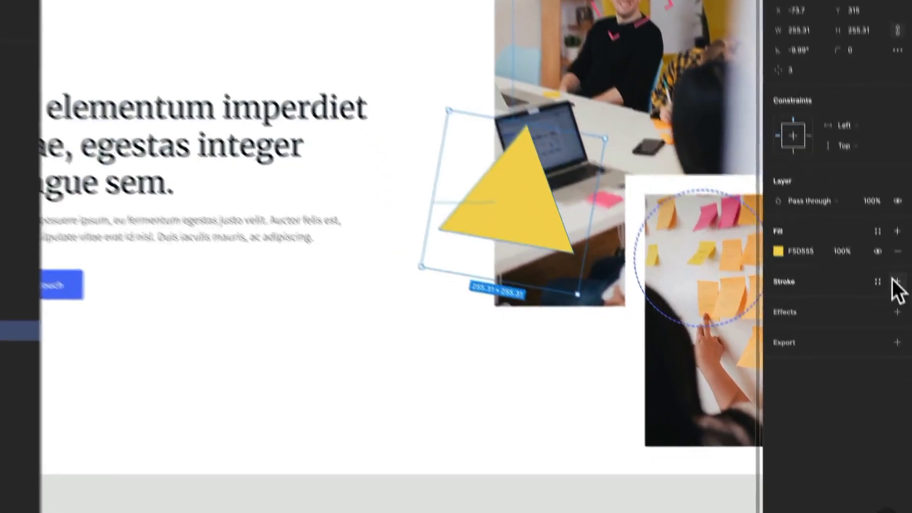
pyautogui.click(899, 341)
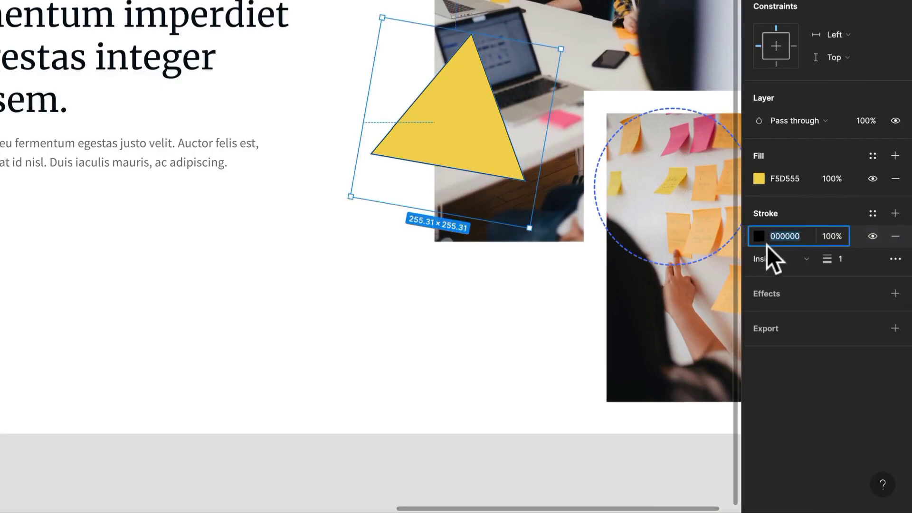
pyautogui.click(762, 237)
pyautogui.click(640, 446)
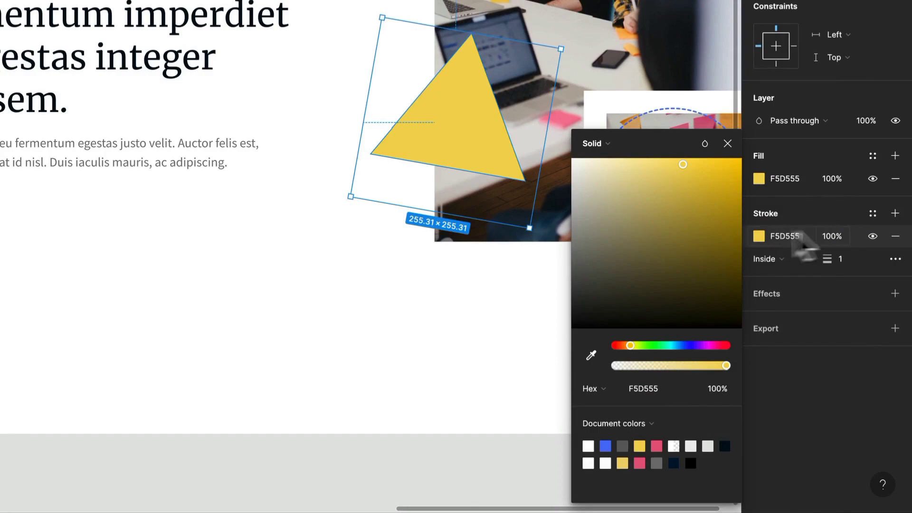
pyautogui.click(896, 179)
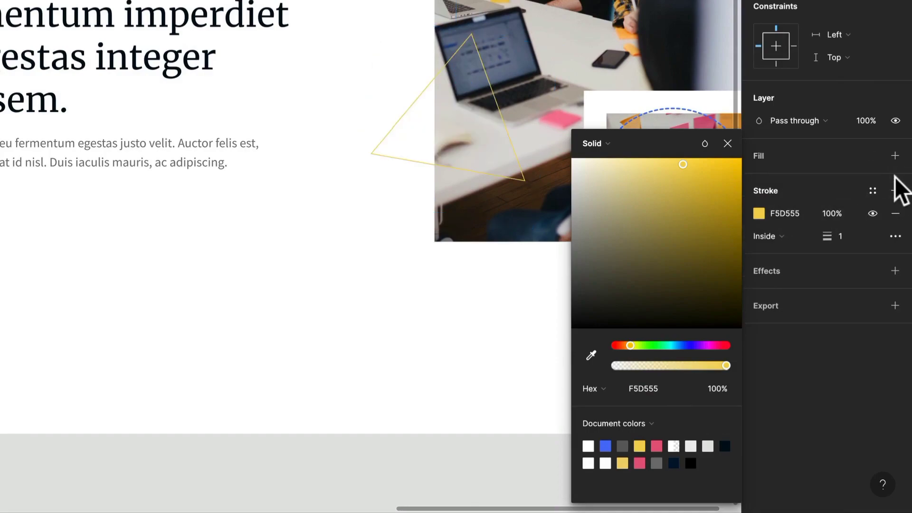
pyautogui.click(851, 237)
pyautogui.write('0')
pyautogui.press('Return')
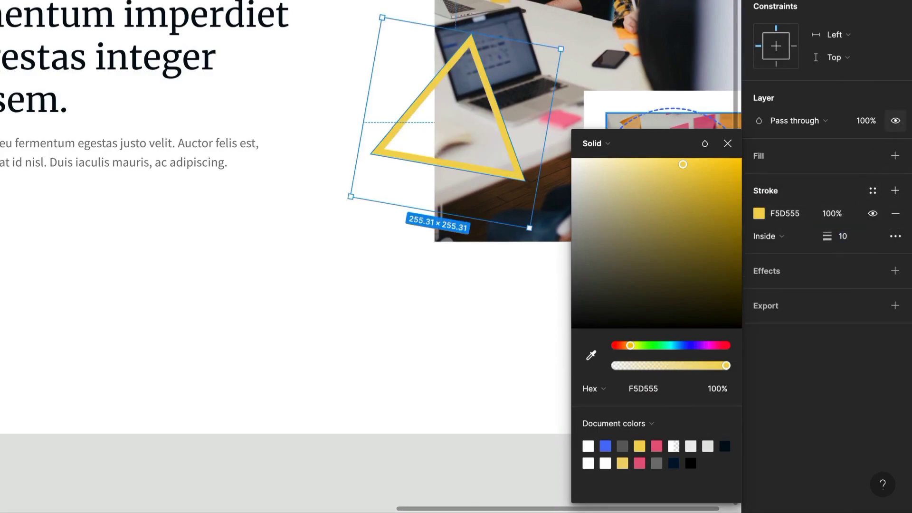
# - Darken the triangle's stroke colour to EAC431 and deselect the triangle
pyautogui.moveTo(683, 165); pyautogui.dragTo(706, 176)
pyautogui.scroll(-1, 354, 97)
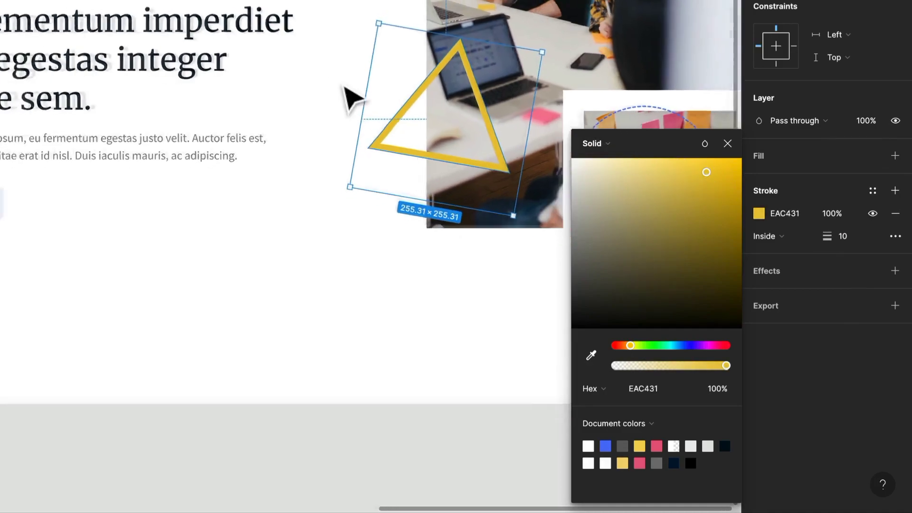
pyautogui.scroll(-5, 354, 97)
pyautogui.scroll(4, 352, 96)
pyautogui.click(411, 247)
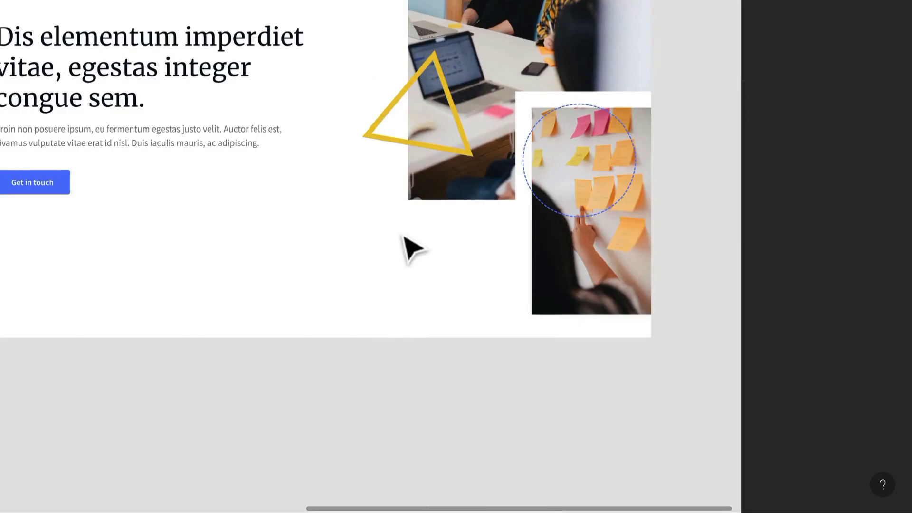
pyautogui.moveTo(404, 237); pyautogui.dragTo(326, 239)
pyautogui.scroll(1, 237, 172)
pyautogui.moveTo(234, 177); pyautogui.dragTo(316, 224)
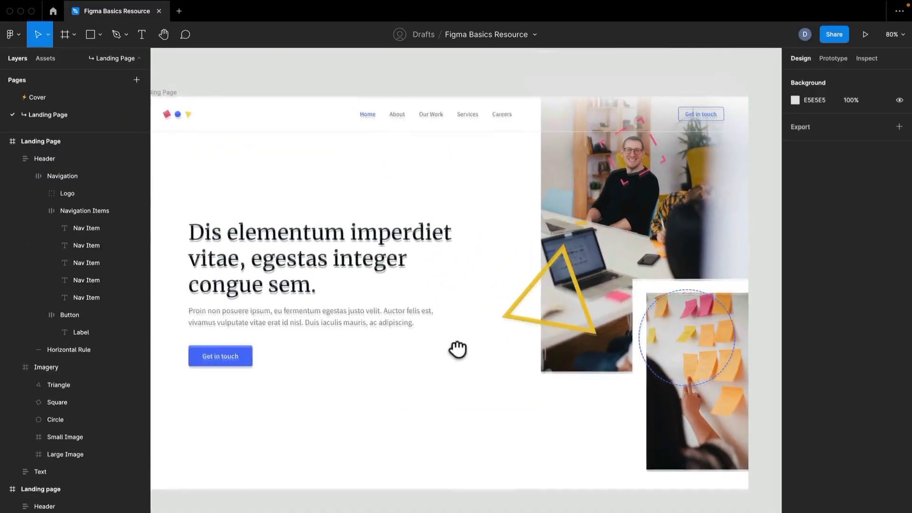
pyautogui.moveTo(458, 350); pyautogui.dragTo(458, 352)
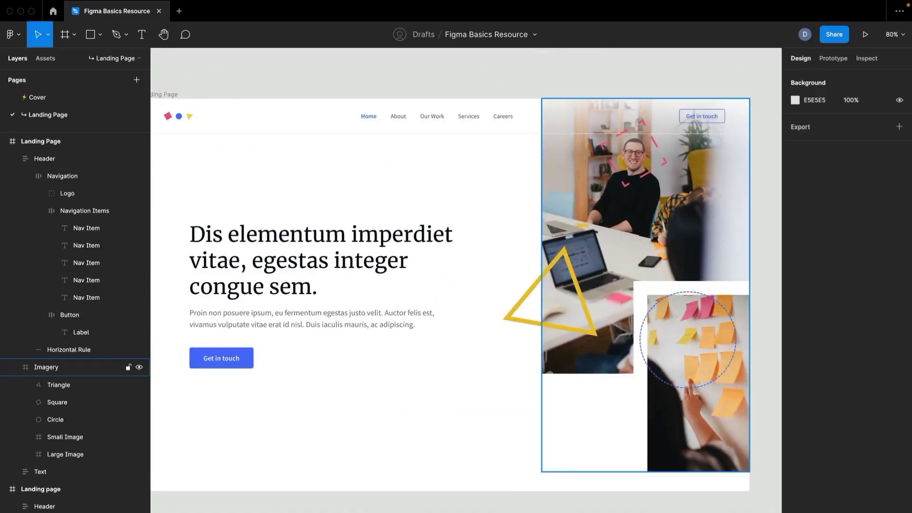
pyautogui.moveTo(691, 262); pyautogui.dragTo(658, 277)
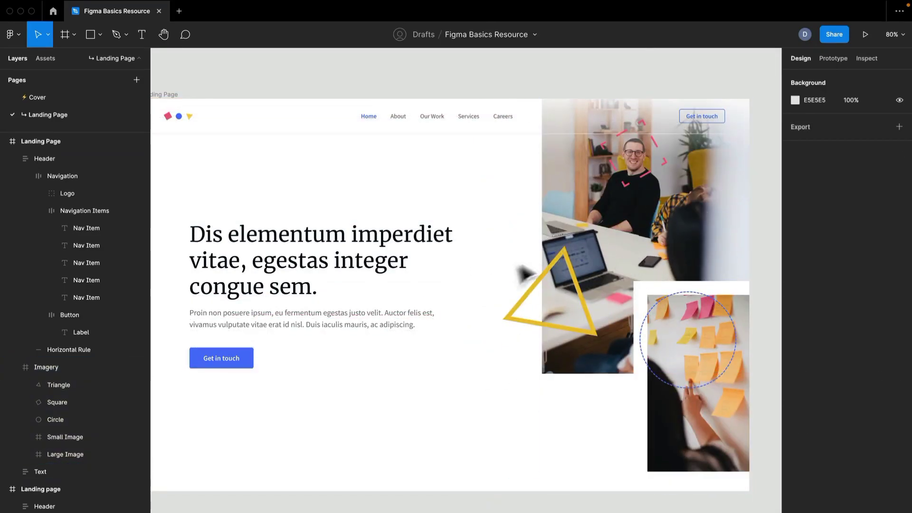
pyautogui.click(403, 240)
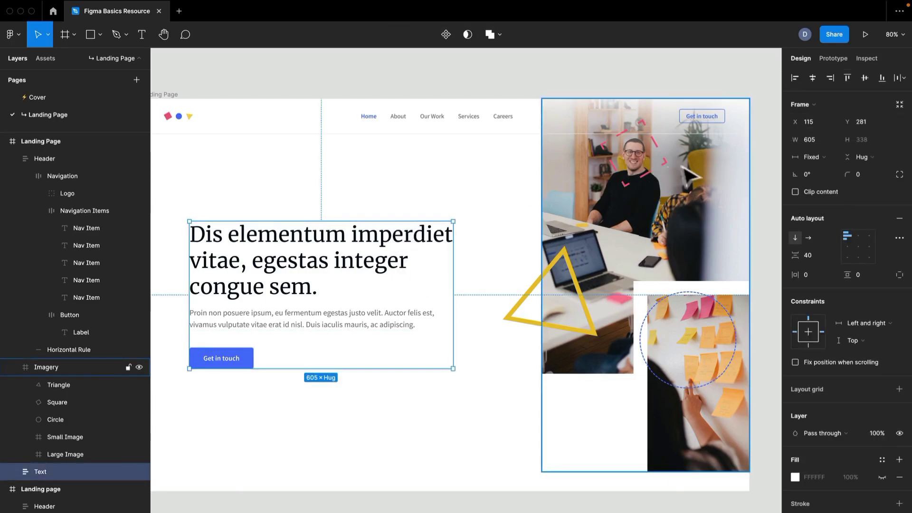
pyautogui.press('Escape')
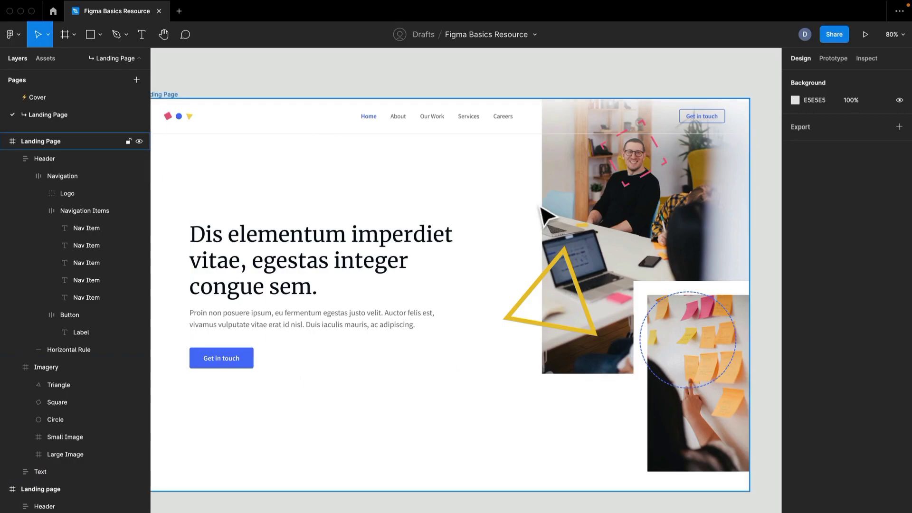